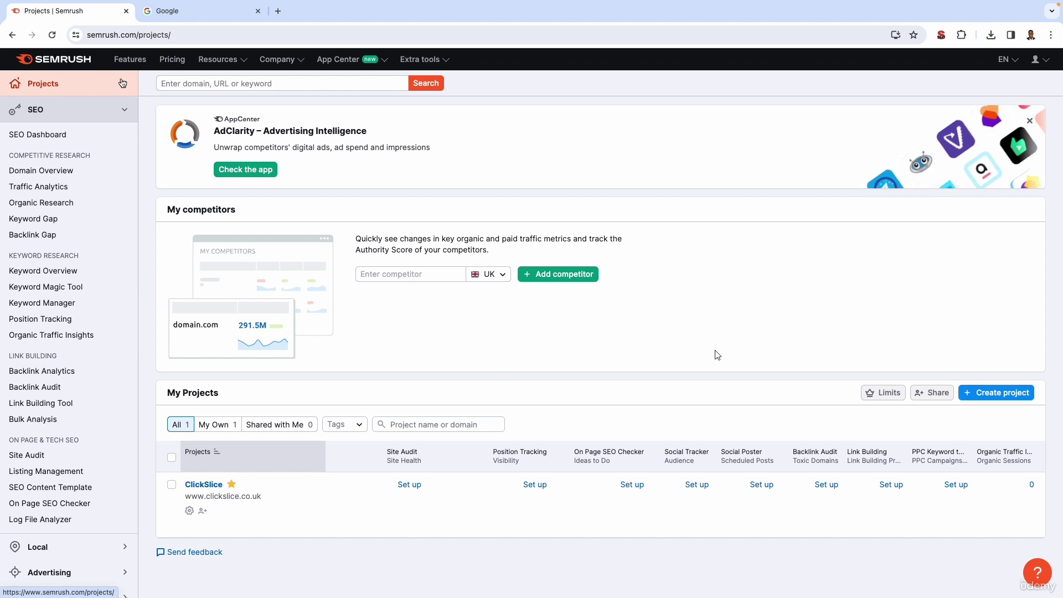
Step: Search Google for "travel yoga mat" and look through the results for competing collection pages
left_click(168, 13)
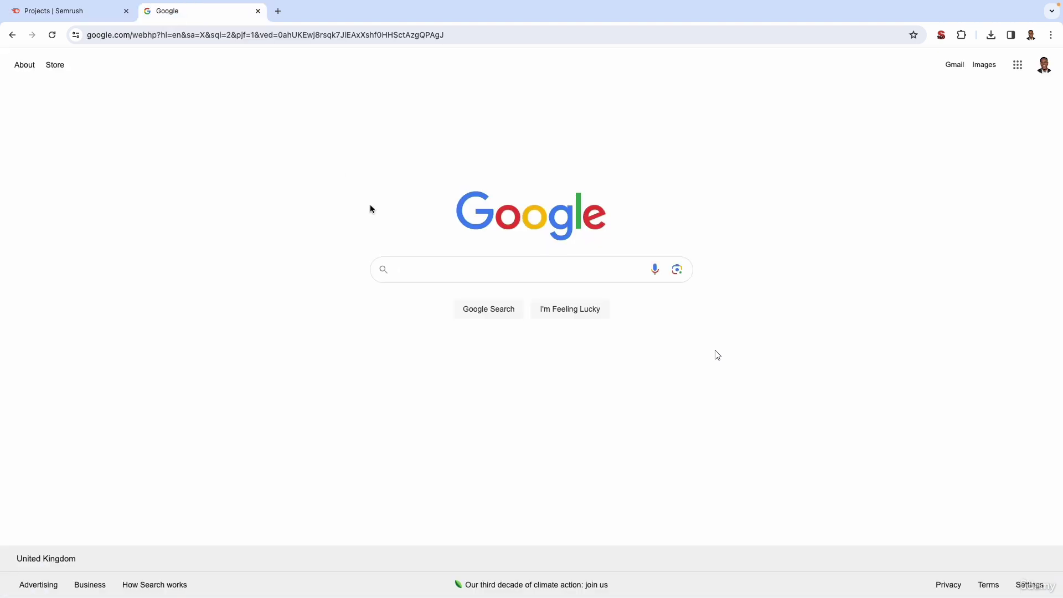
type("travel yoga mat")
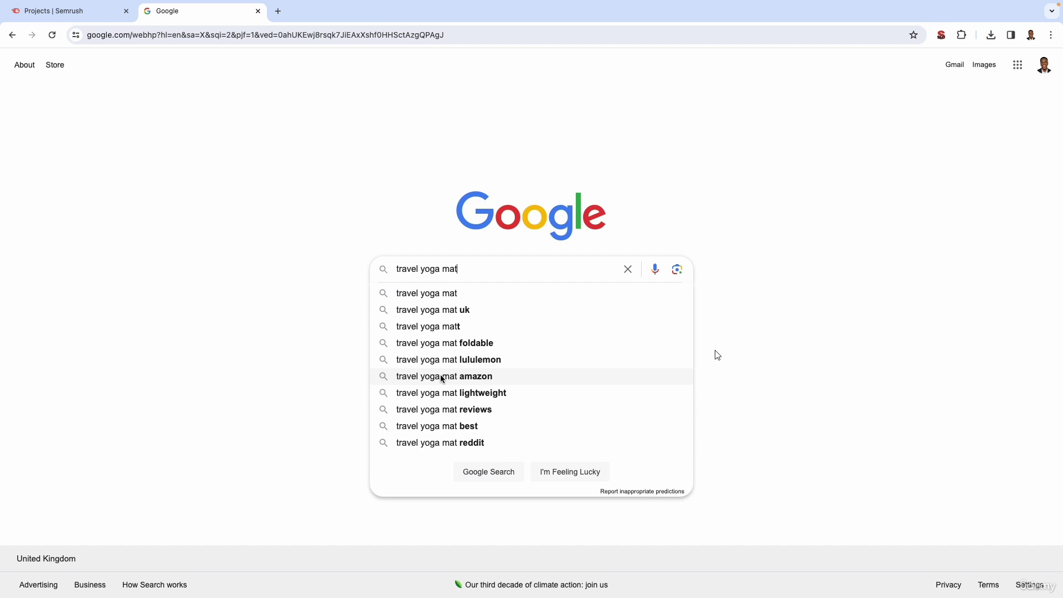
key("Return")
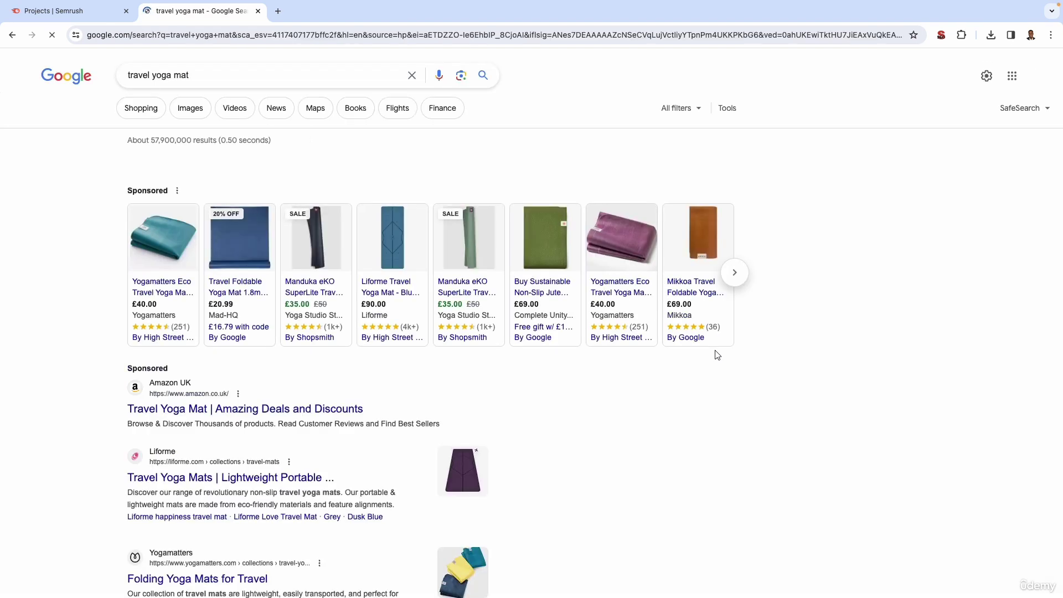
scroll(717, 354, "down", 2)
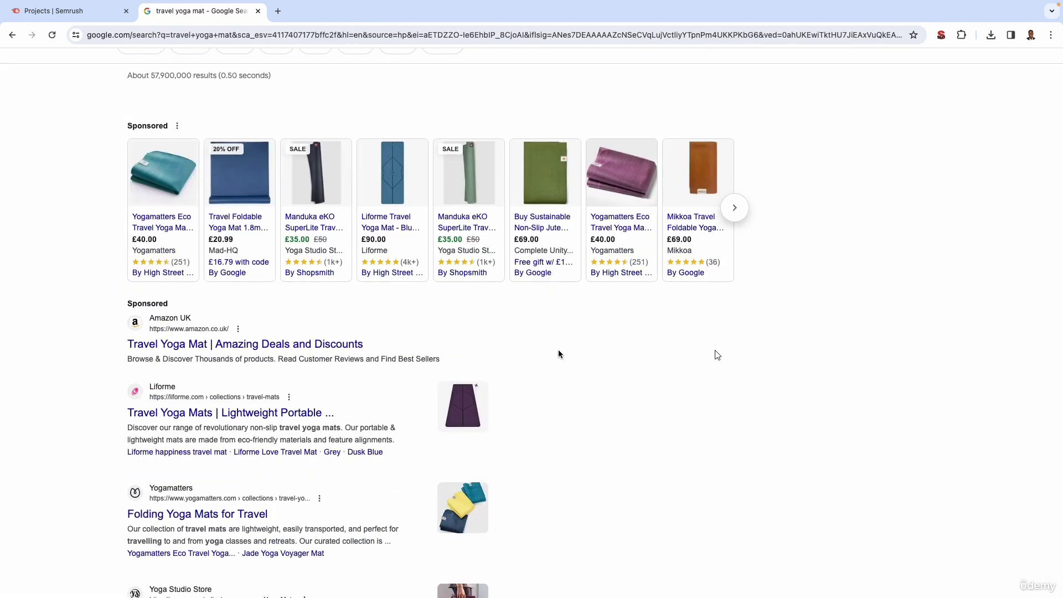
scroll(558, 350, "down", 3)
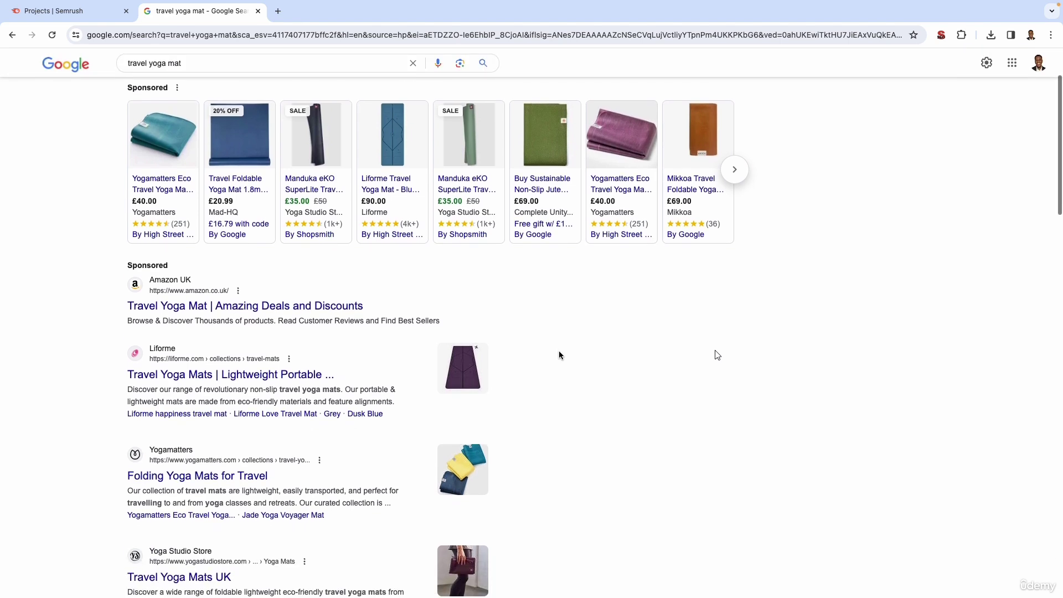
scroll(559, 351, "down", 2)
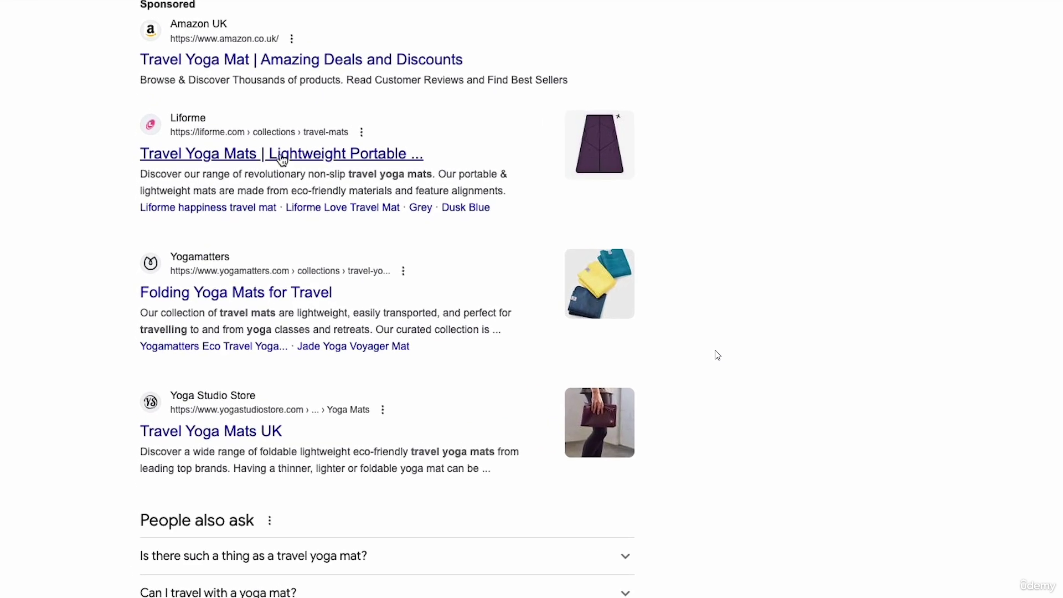
Step: Copy the link address of Liforme's travel yoga mats result and run a Semrush search on that URL
right_click(281, 157)
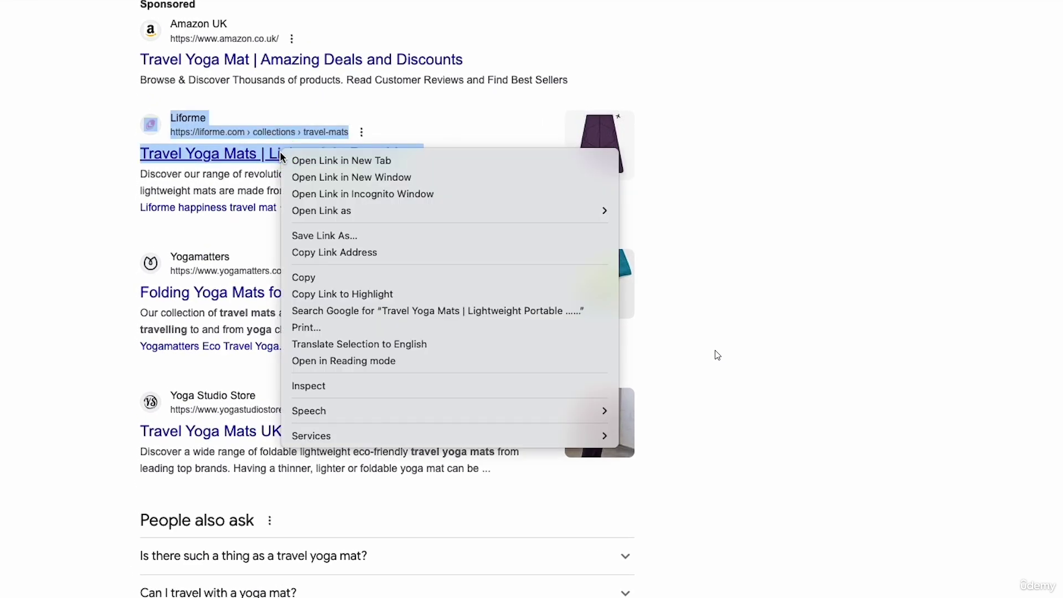
left_click(347, 252)
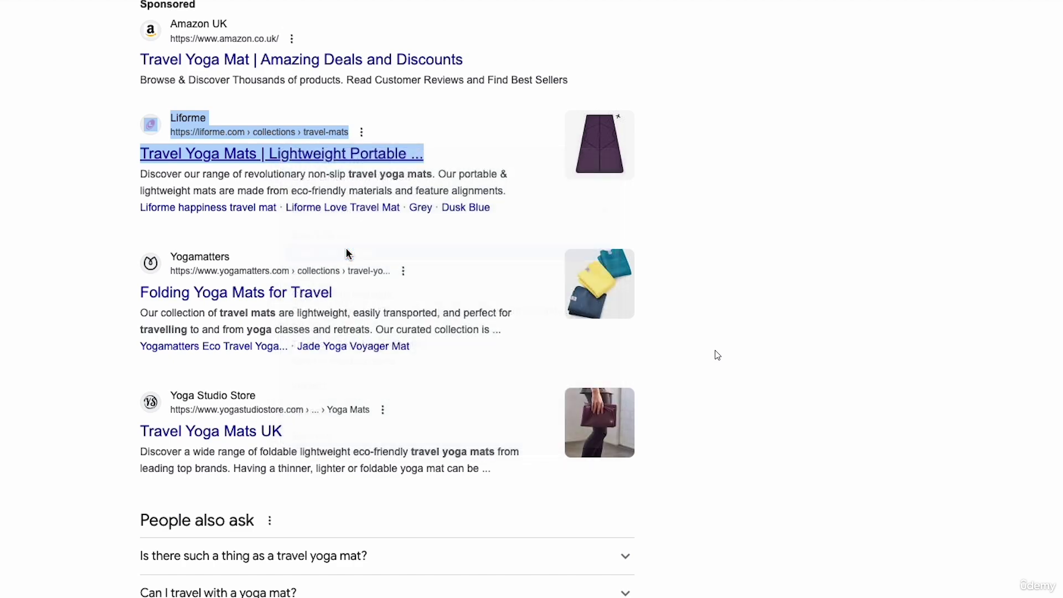
left_click(76, 18)
left_click(235, 85)
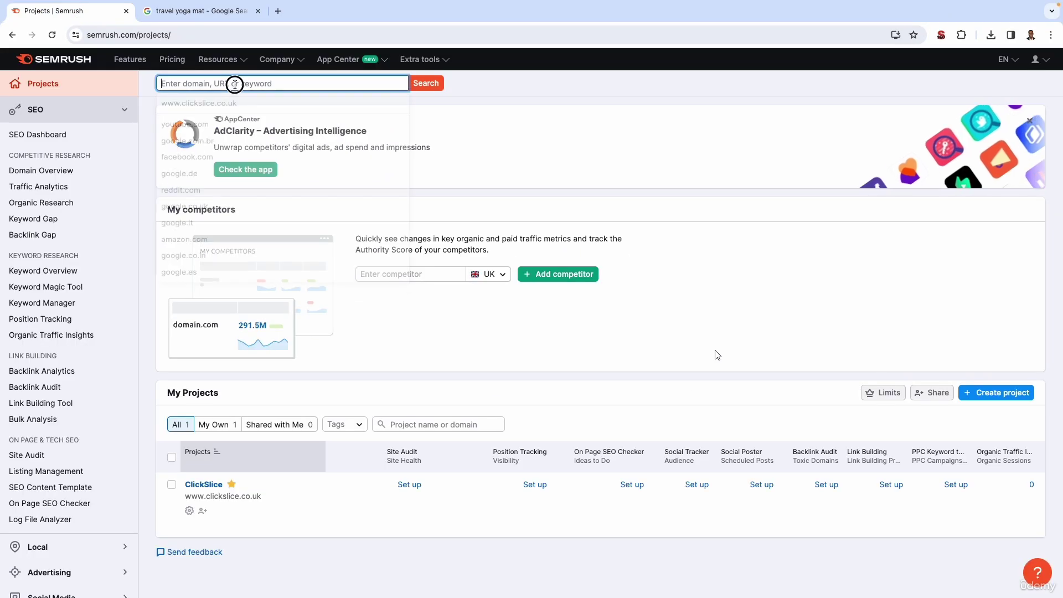
type("https://liforme.com/collections/travel-mats")
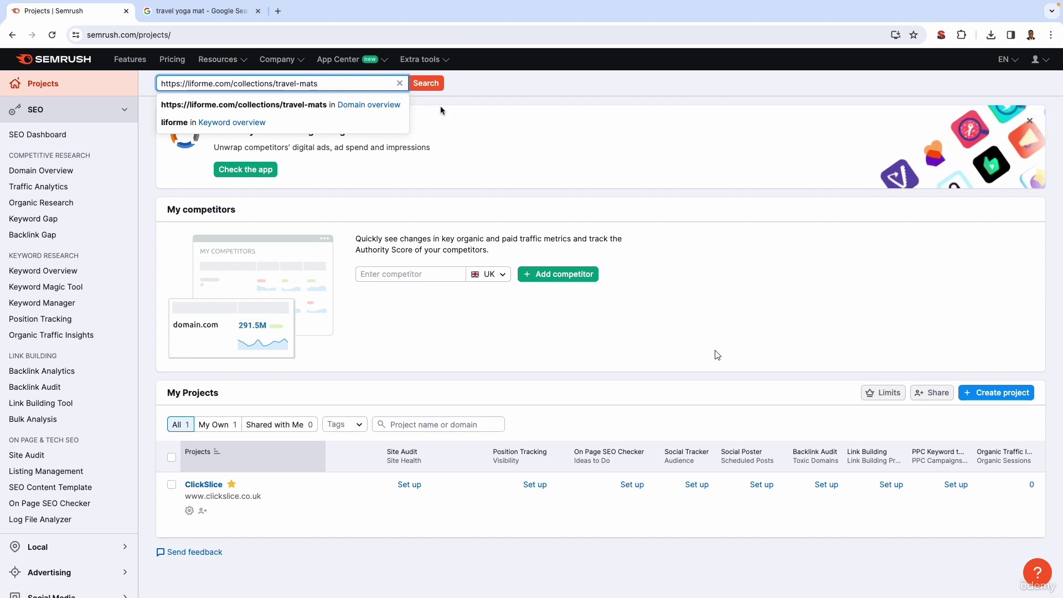
left_click(423, 84)
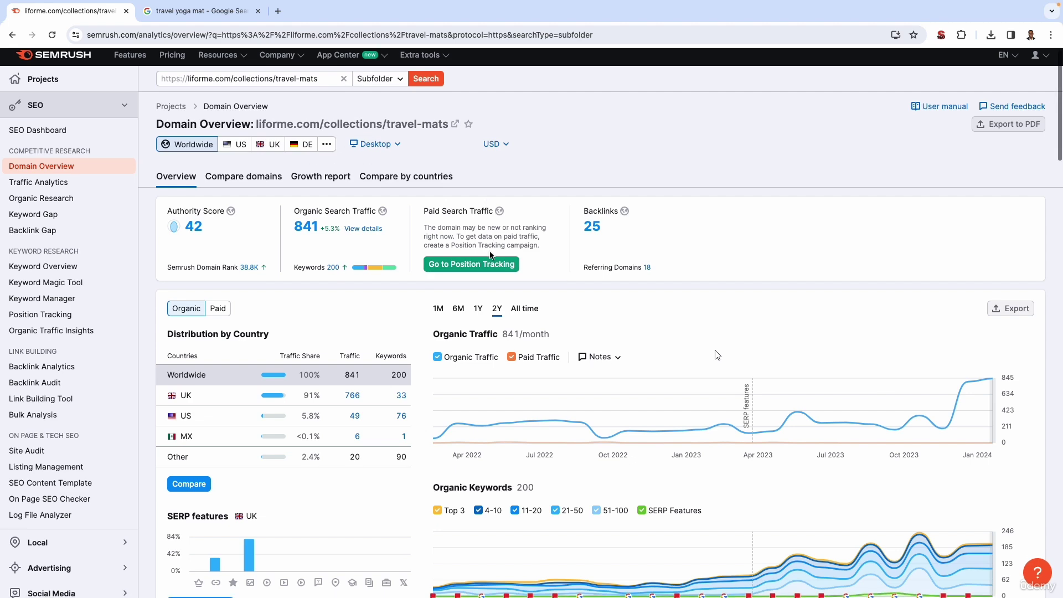
Step: Review the page's top organic UK keywords in the domain overview and open their full details
scroll(413, 255, "down", 4)
scroll(413, 255, "down", 5)
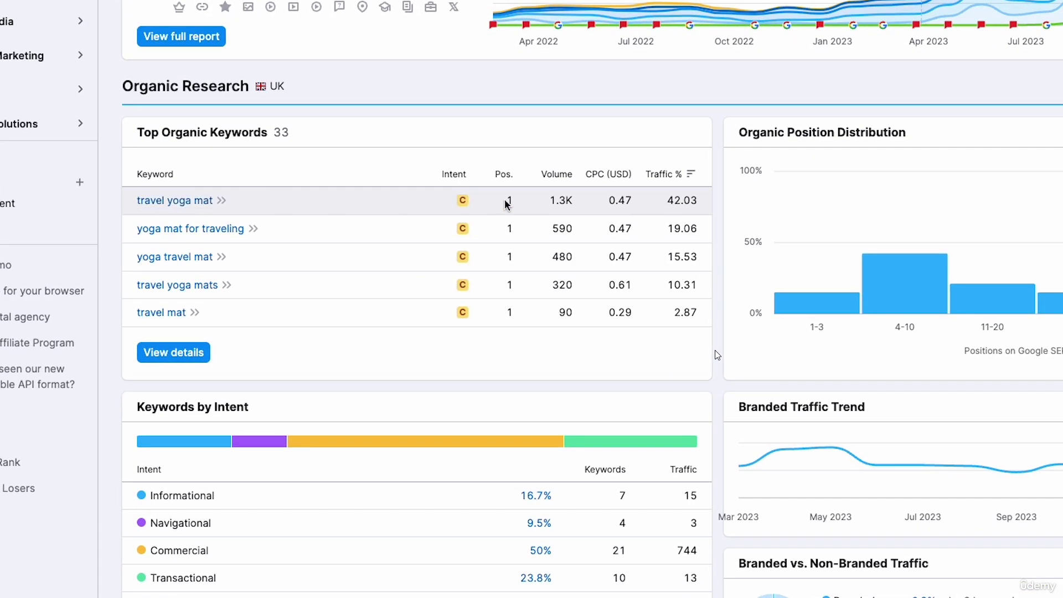
double_click(506, 201)
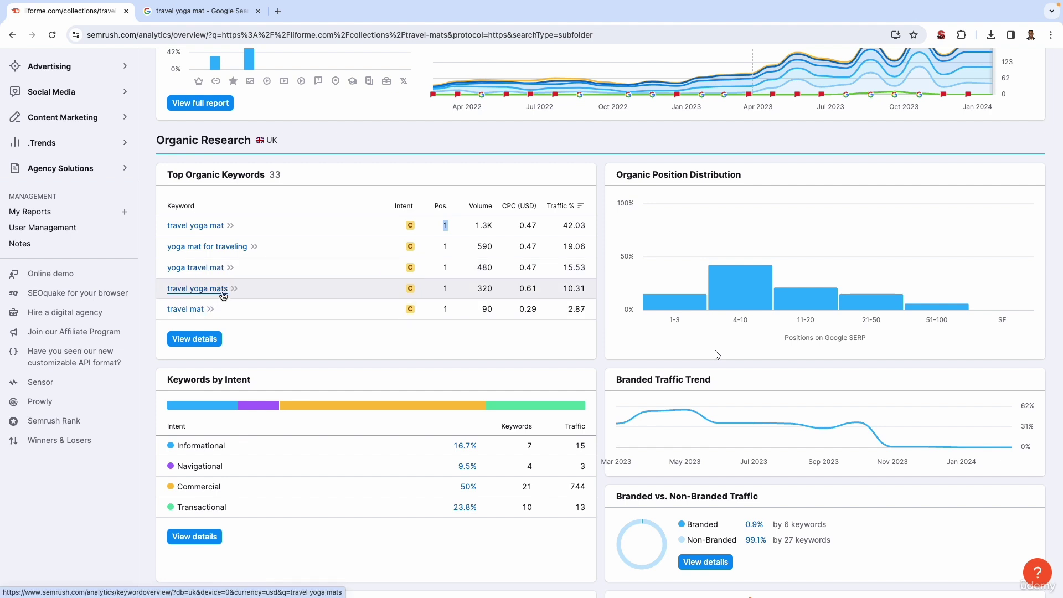
double_click(274, 174)
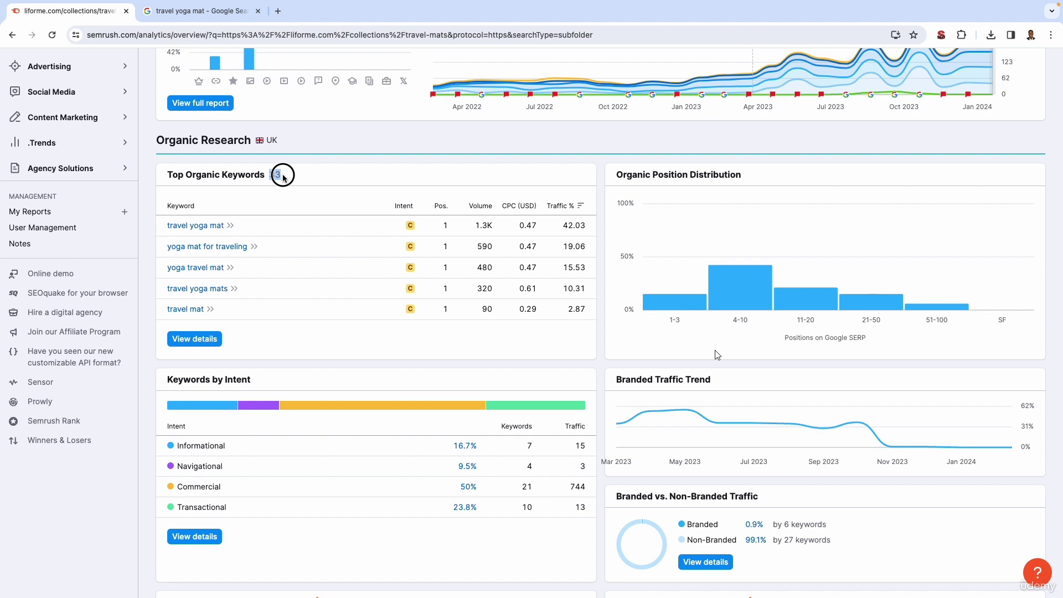
left_click(201, 340)
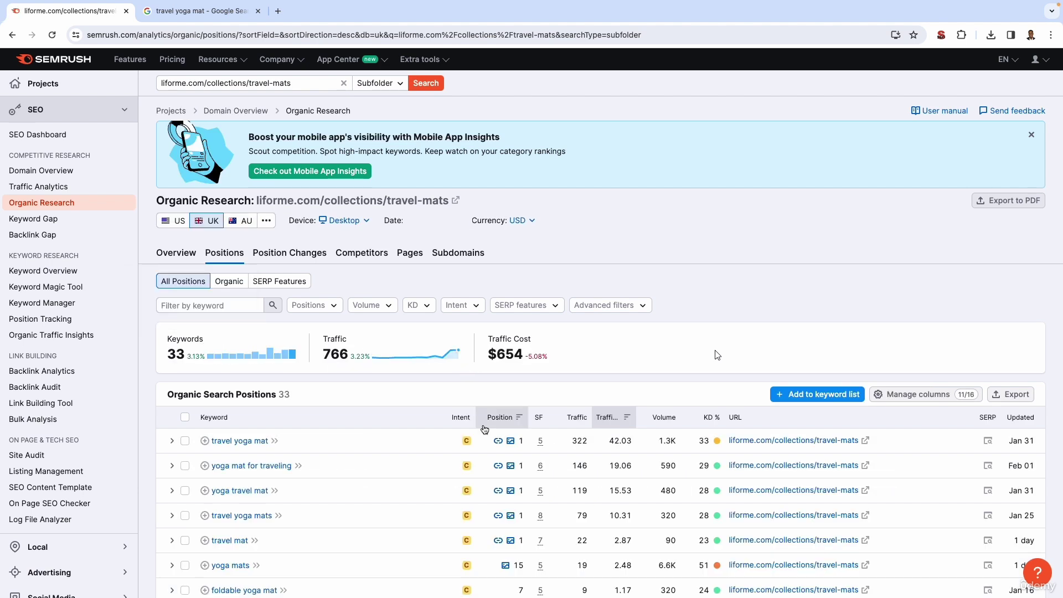
Step: Examine the organic search positions list and the range options of the volume and position filters
scroll(482, 397, "down", 3)
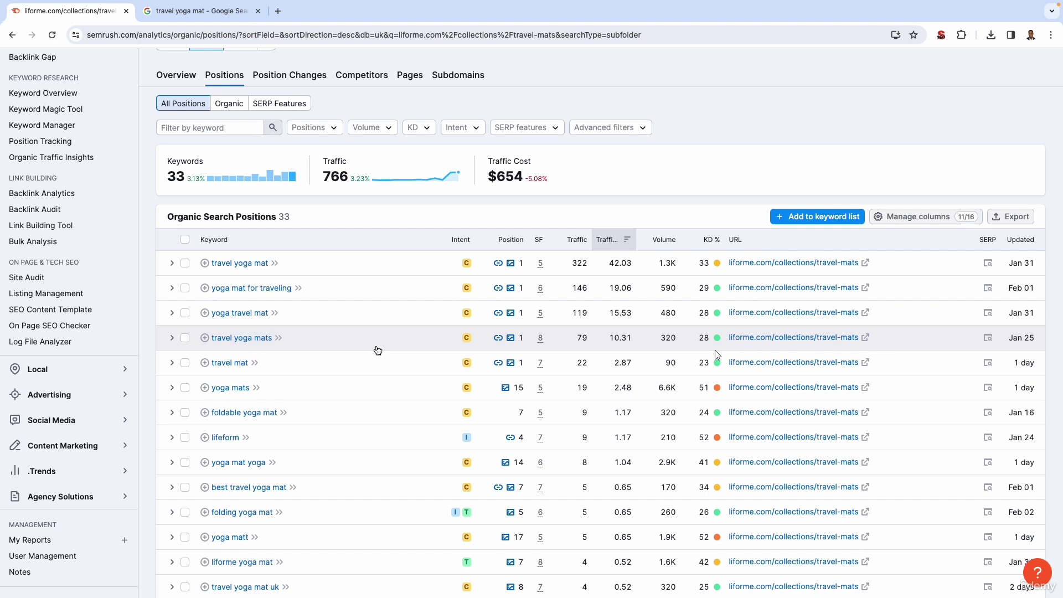
left_click(374, 133)
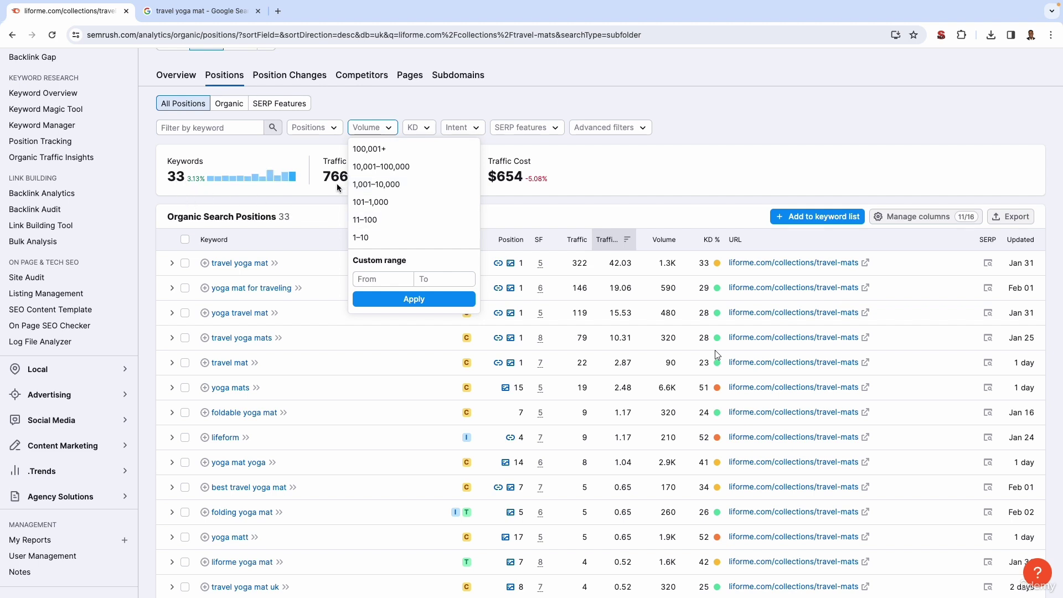
left_click(449, 107)
scroll(474, 326, "down", 2)
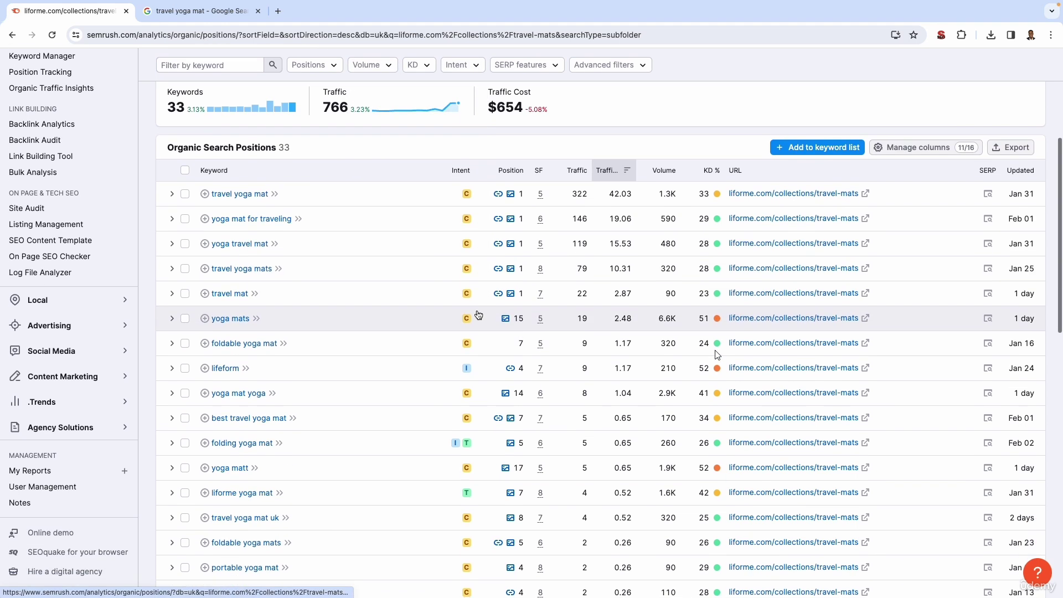
scroll(440, 390, "up", 1)
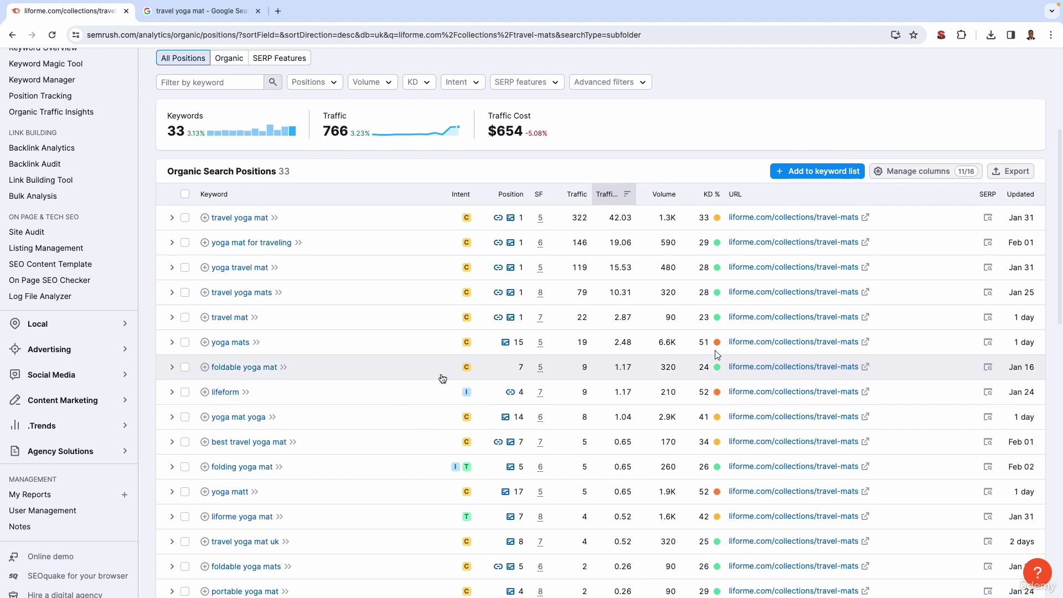
left_click(323, 83)
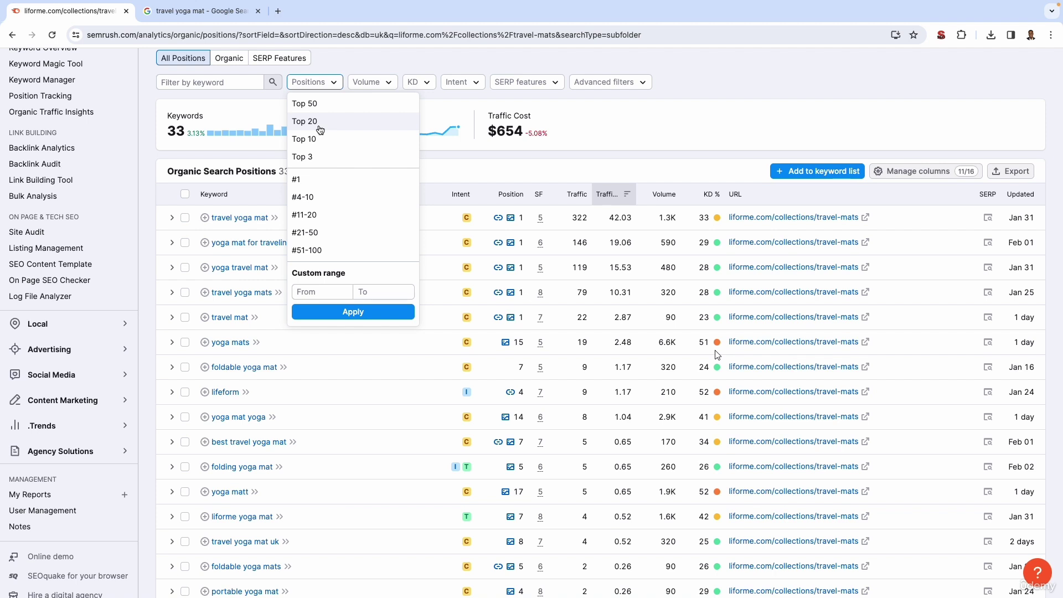
left_click(145, 172)
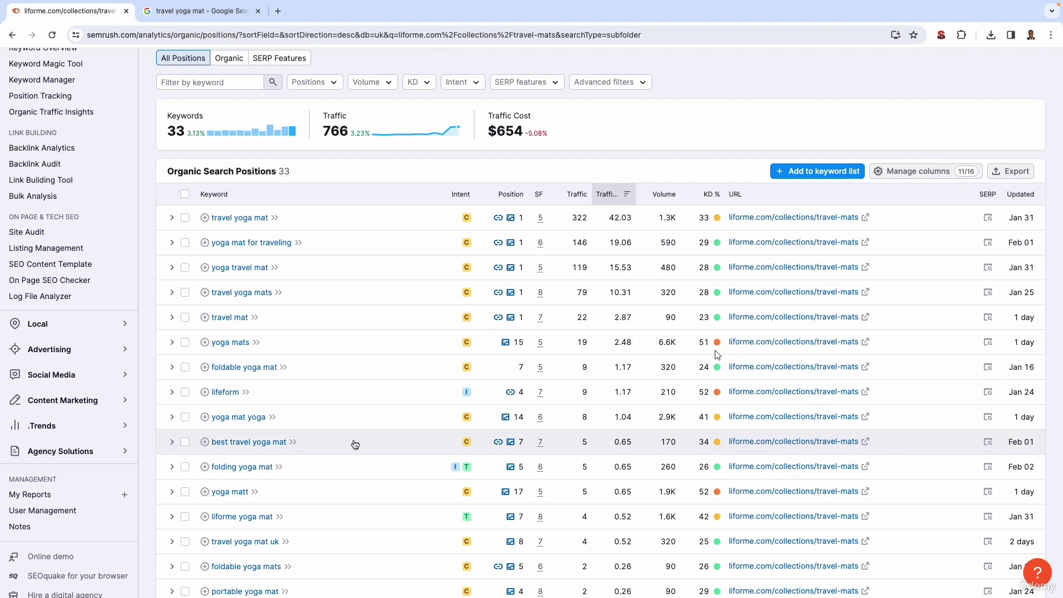
Step: Export all organic search positions in Excel format and switch to the exported workbook in Excel
left_click(1009, 173)
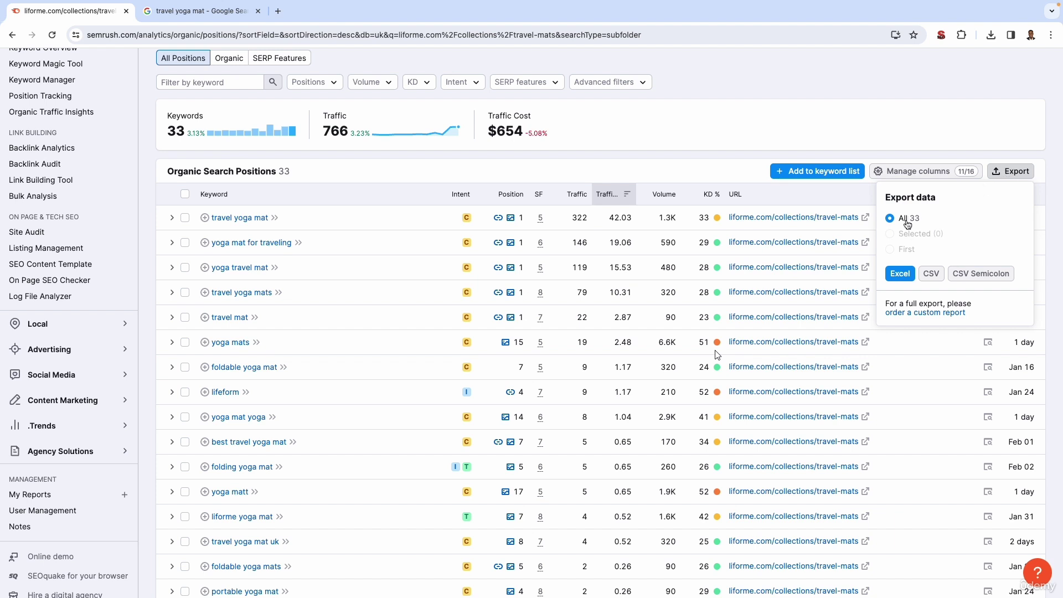
left_click(901, 274)
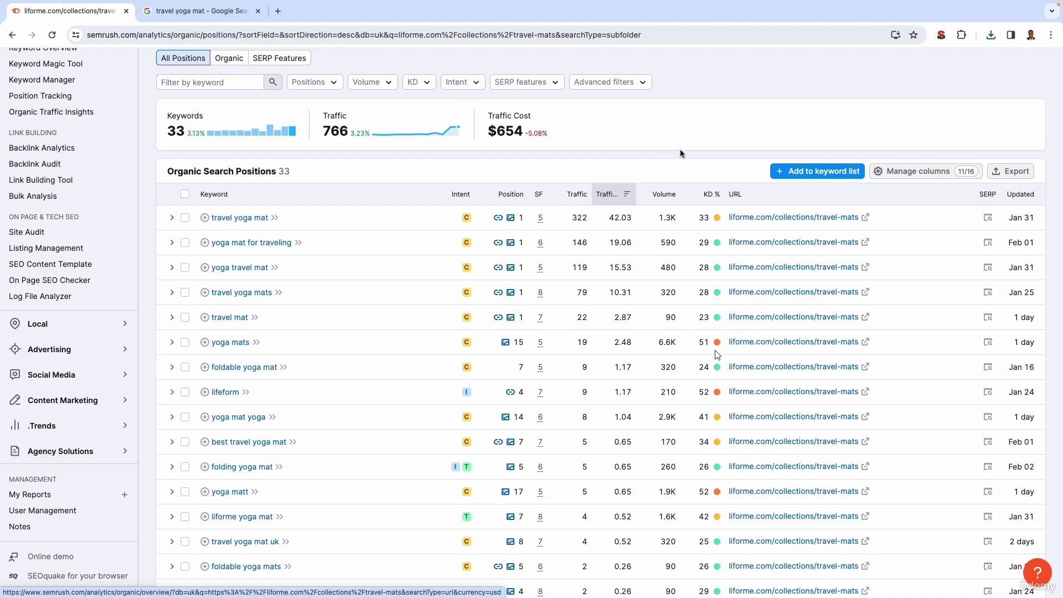
key("ctrl+Left")
key("ctrl+Left")
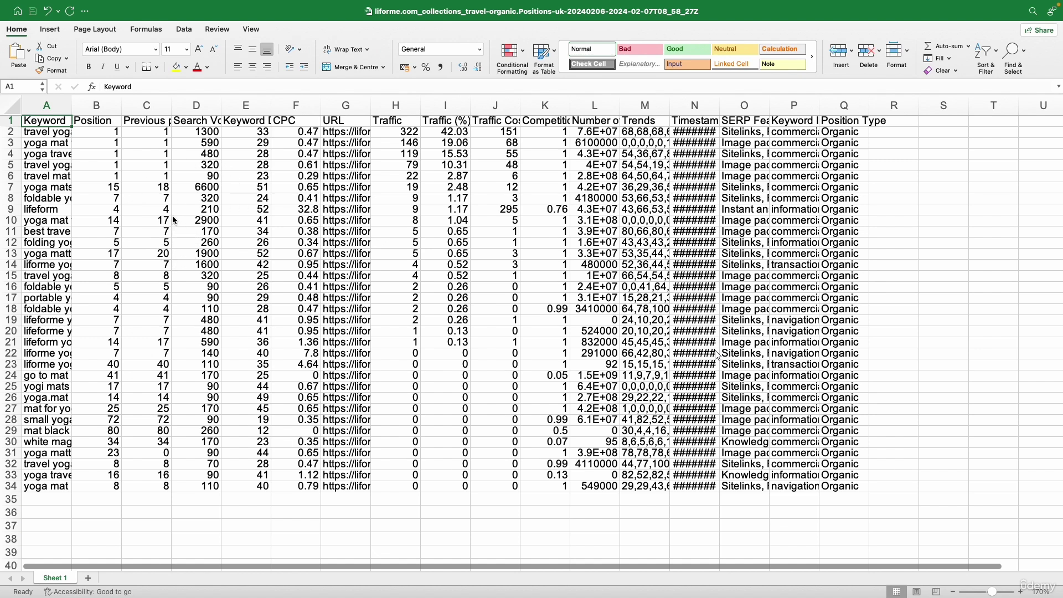
Step: Delete the two position columns and every column from Keyword Difficulty through Position Type, keeping only Keyword and Search Volume
left_click_drag(94, 106, 135, 104)
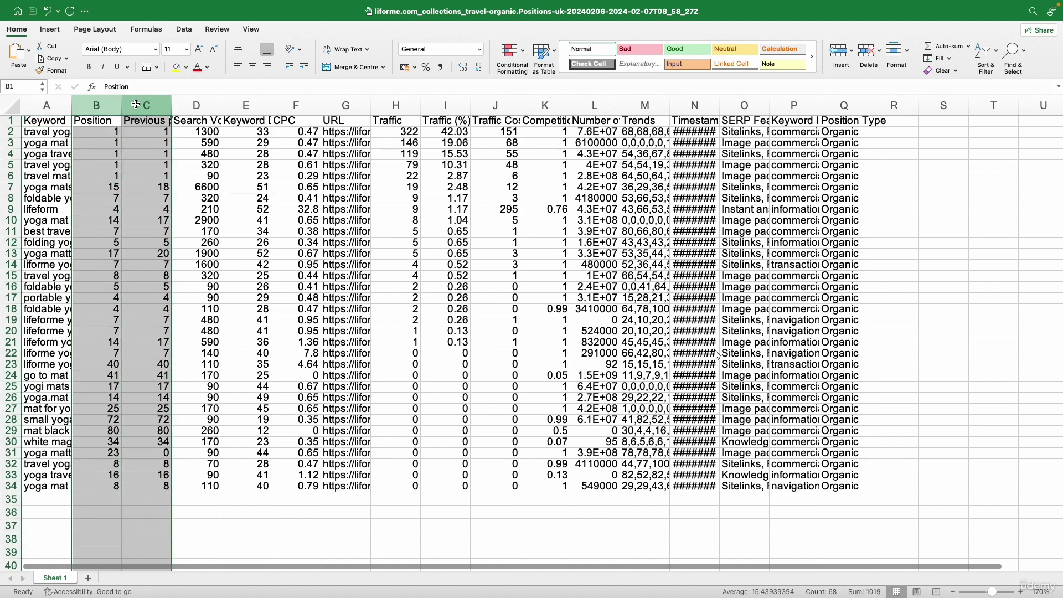
right_click(135, 105)
key("Escape")
key("ctrl+minus")
left_click(150, 131)
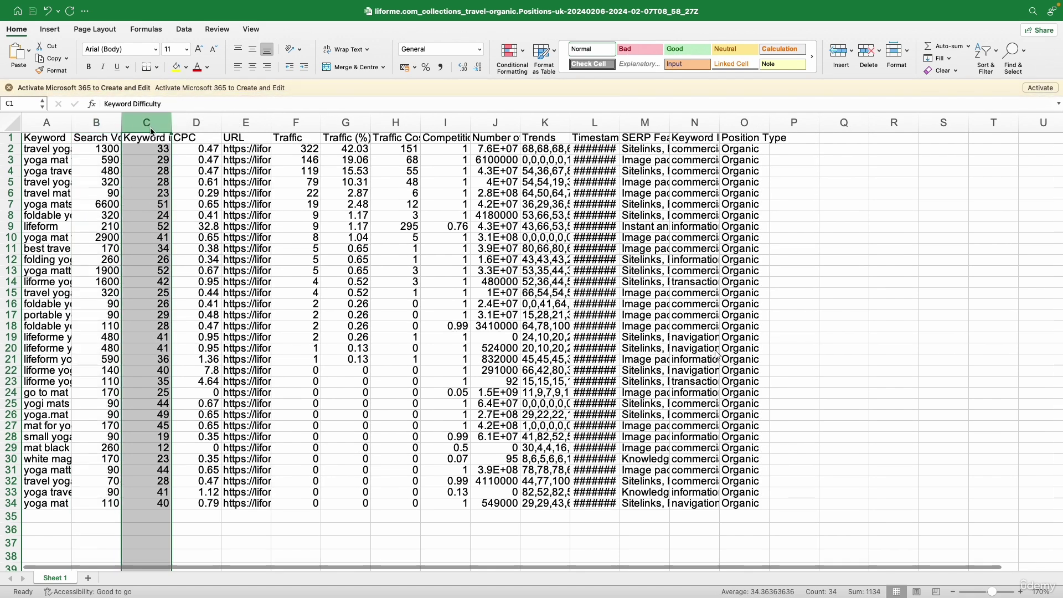
left_click(742, 126, "shift")
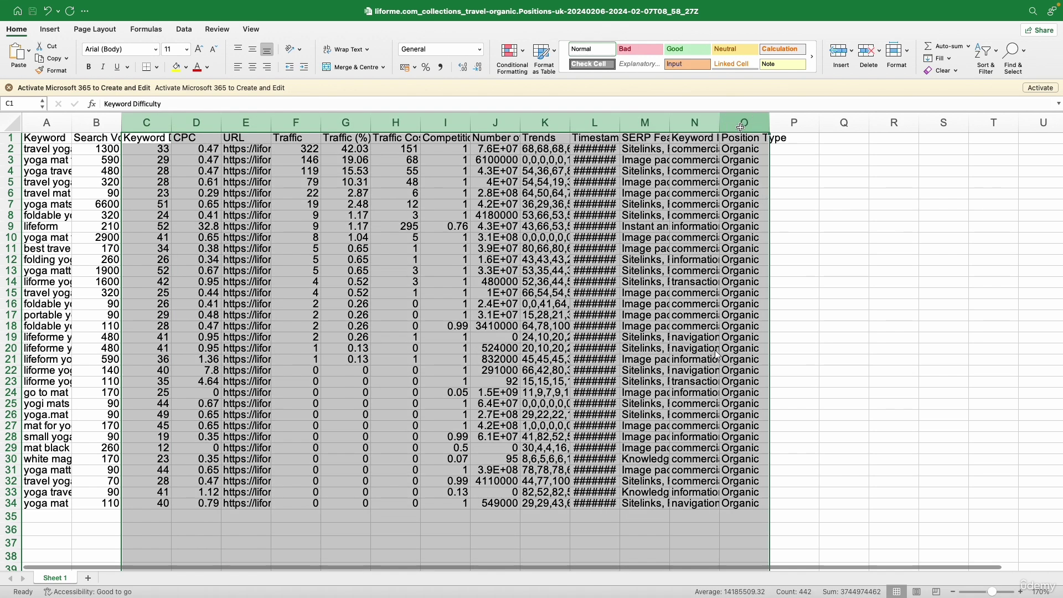
right_click(741, 127)
left_click(775, 197)
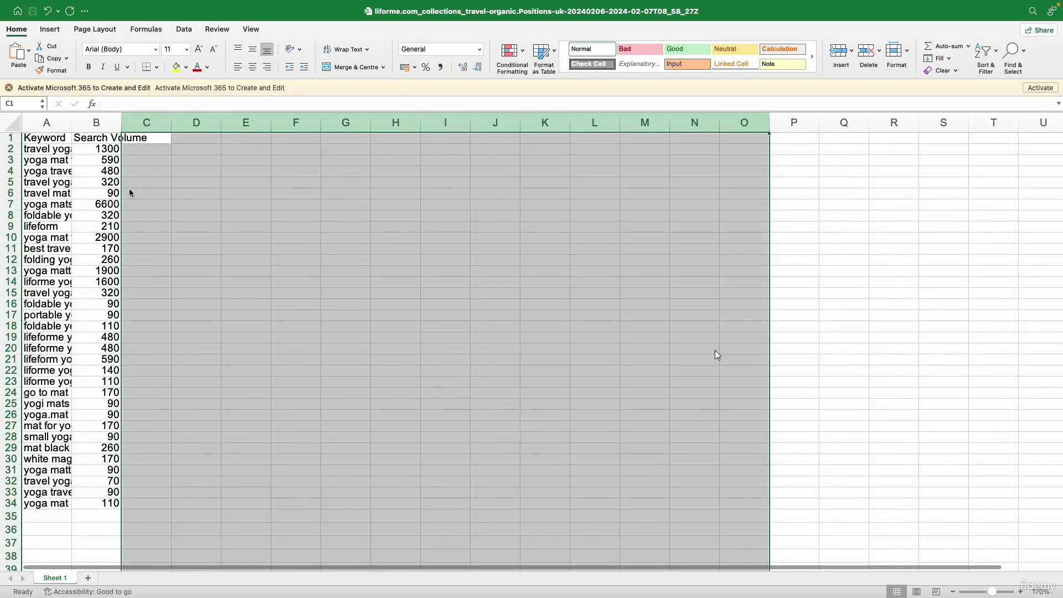
Step: Autofit the widths of the Keyword and Search Volume columns to their contents
double_click(72, 123)
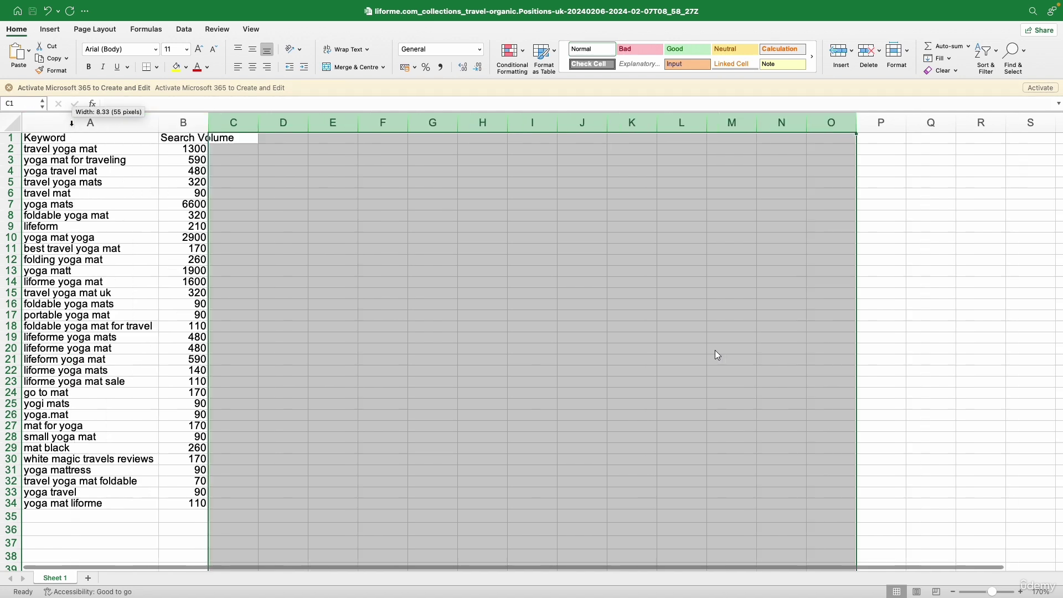
left_click_drag(208, 123, 208, 123)
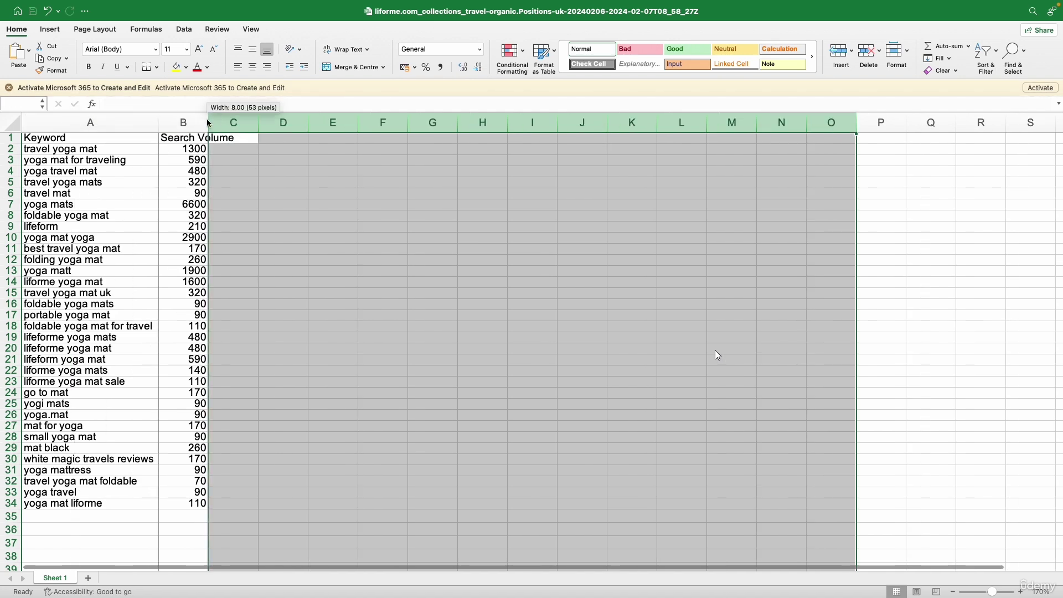
double_click(208, 123)
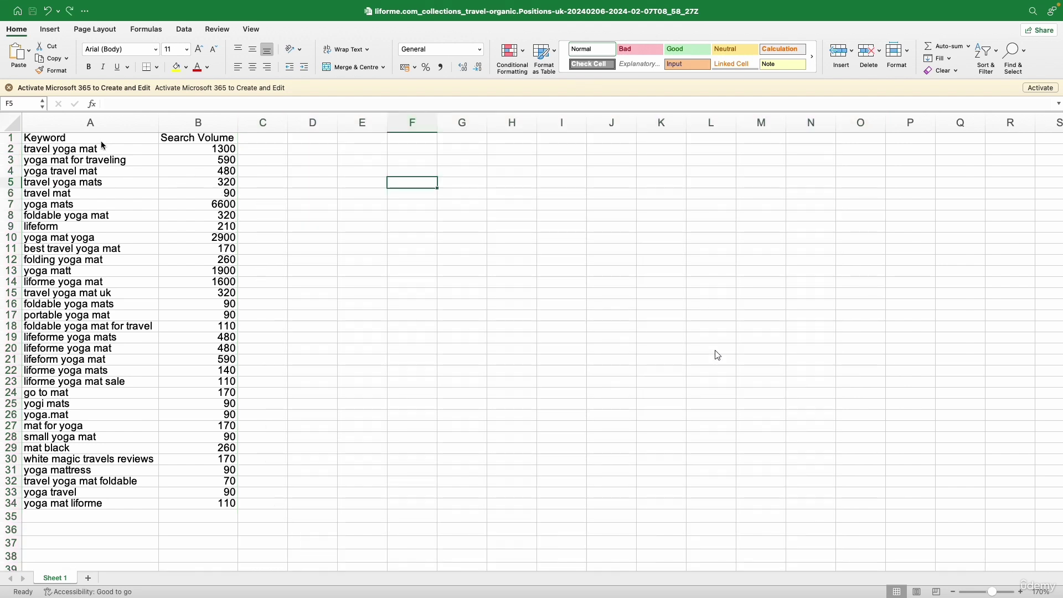
Step: Copy the keyword and search volume rows without the headers, from A2 to B35, and switch to the Keyword+Research+Template workbook
left_click(95, 151)
left_click_drag(95, 153, 216, 518)
key("super+c")
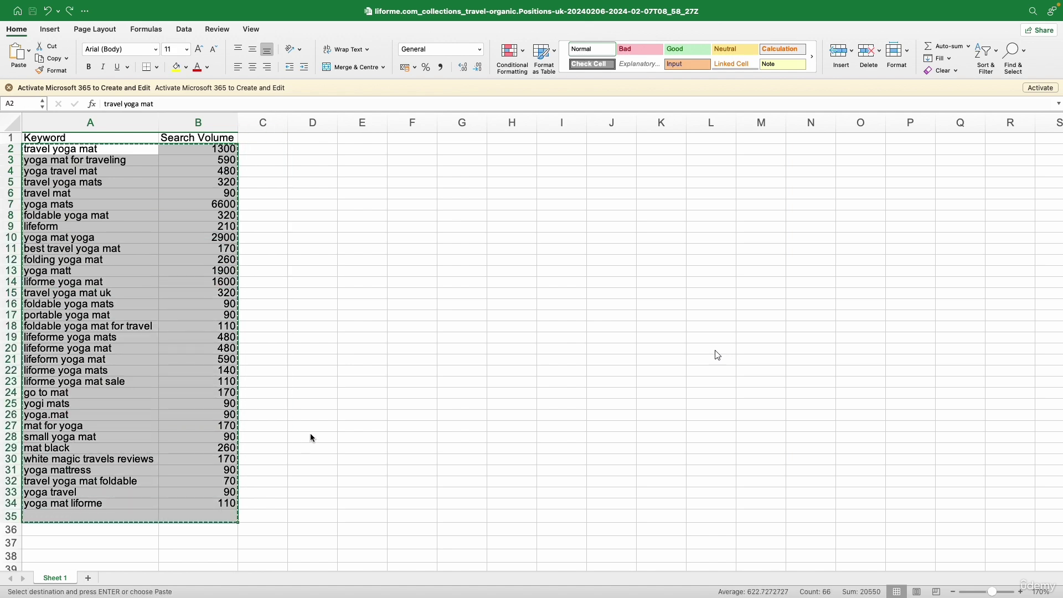
key("ctrl+Right")
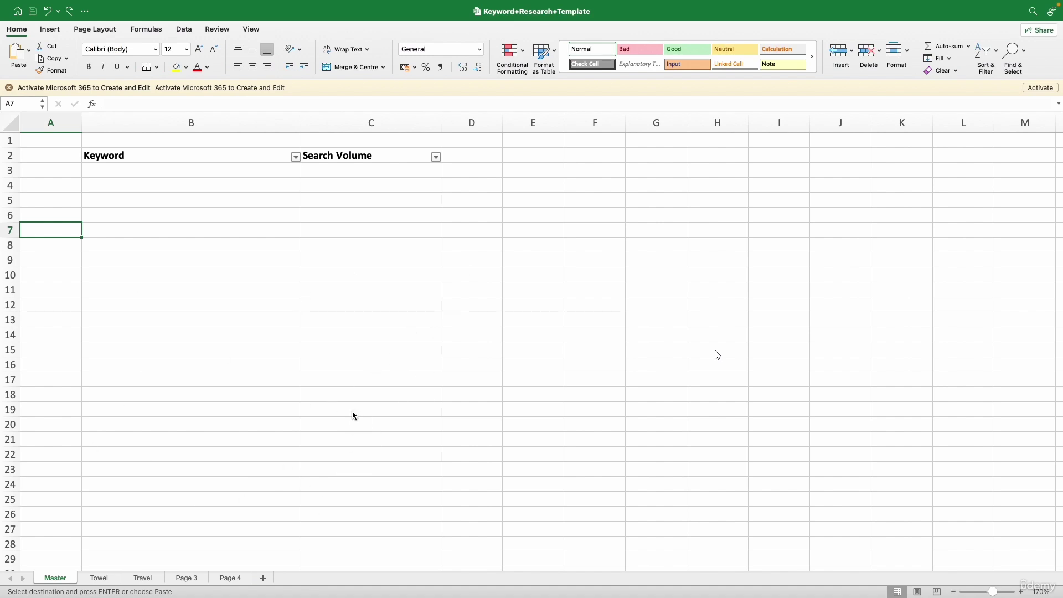
key("ctrl+Left")
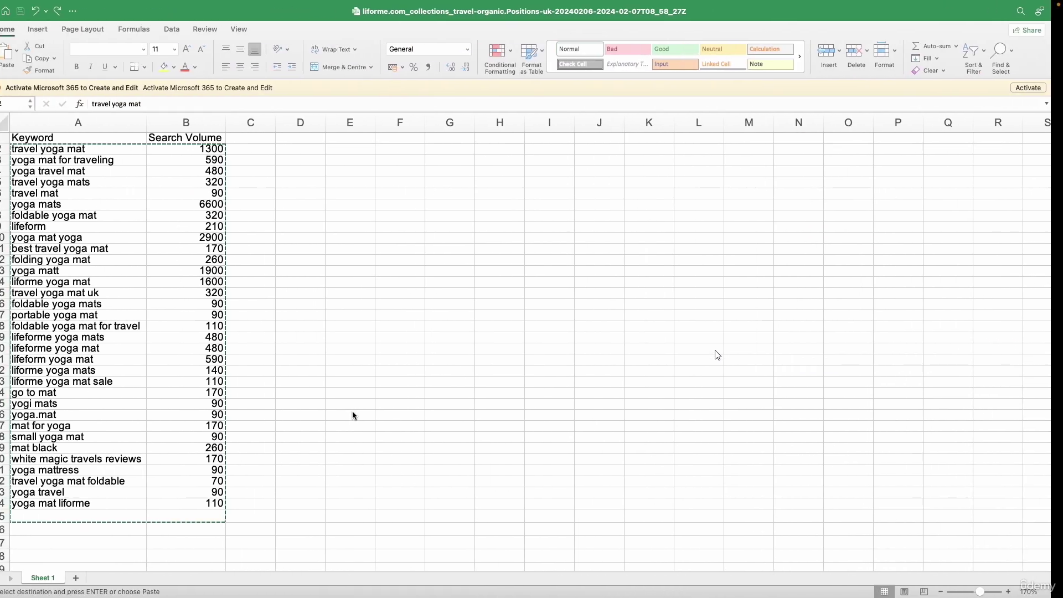
key("ctrl+Right")
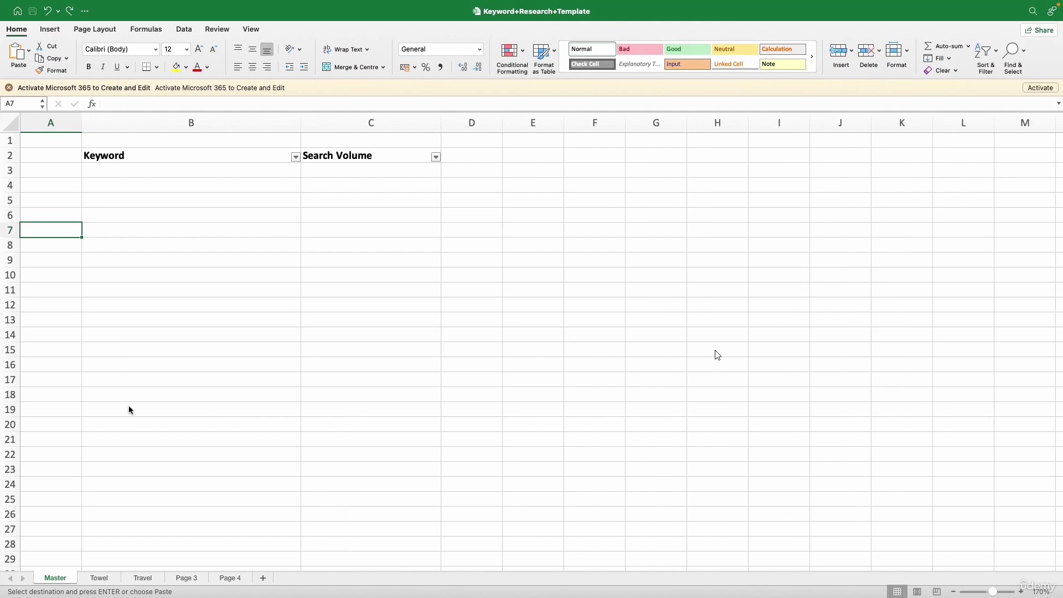
Step: Paste the copied keywords and search volumes into the Travel sheet below the existing list, starting at B11
left_click(143, 577)
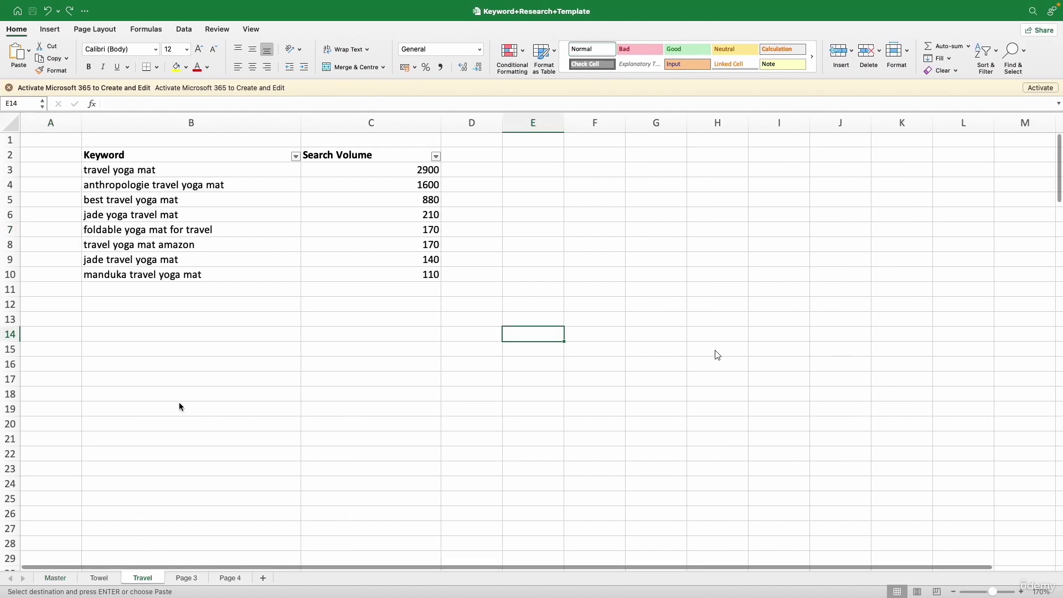
left_click(168, 290)
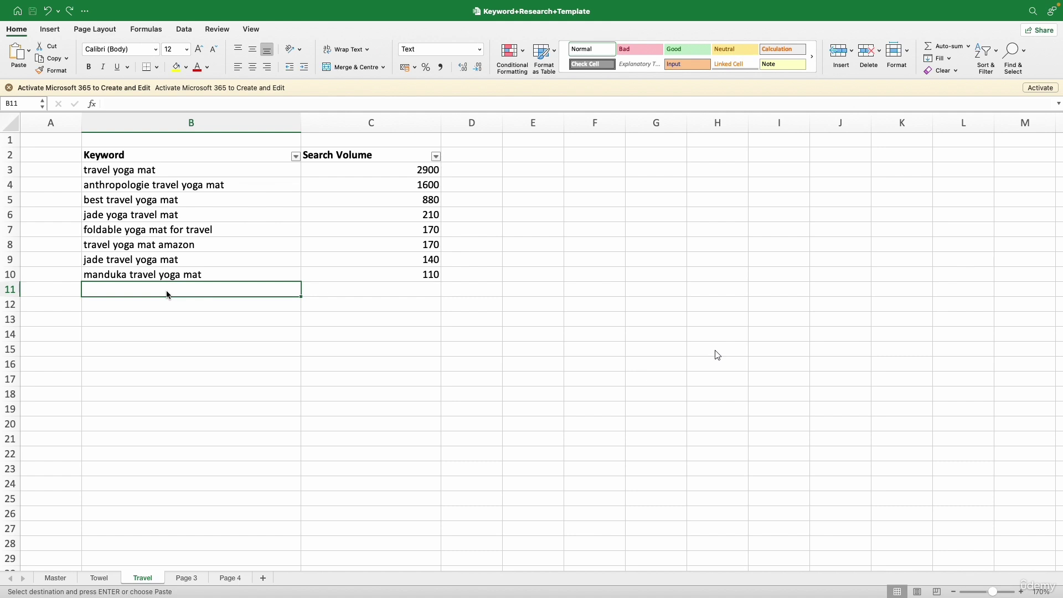
key("super+v")
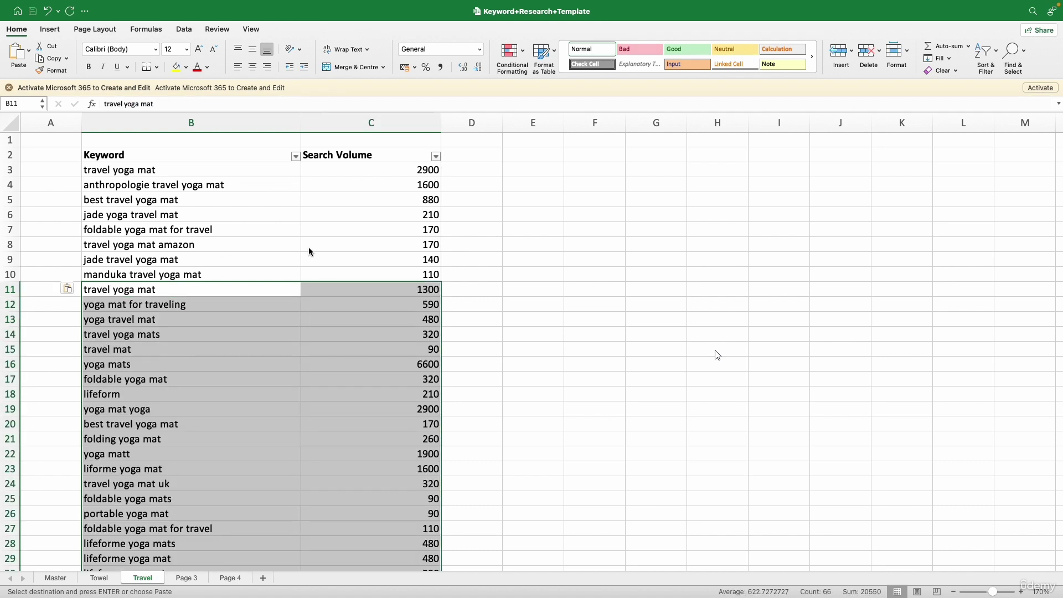
left_click(355, 254)
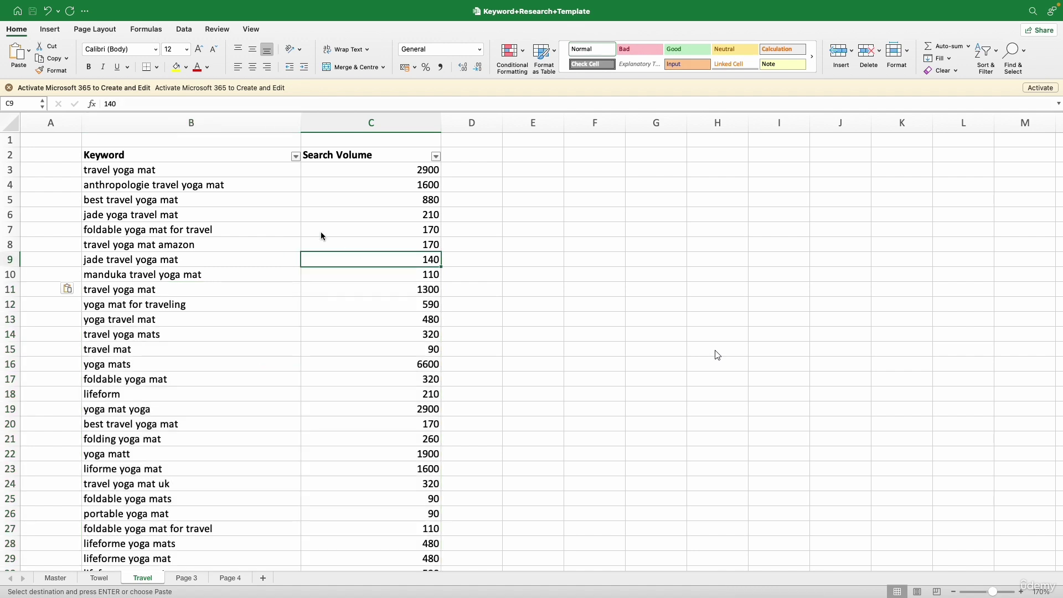
left_click_drag(192, 268, 188, 173)
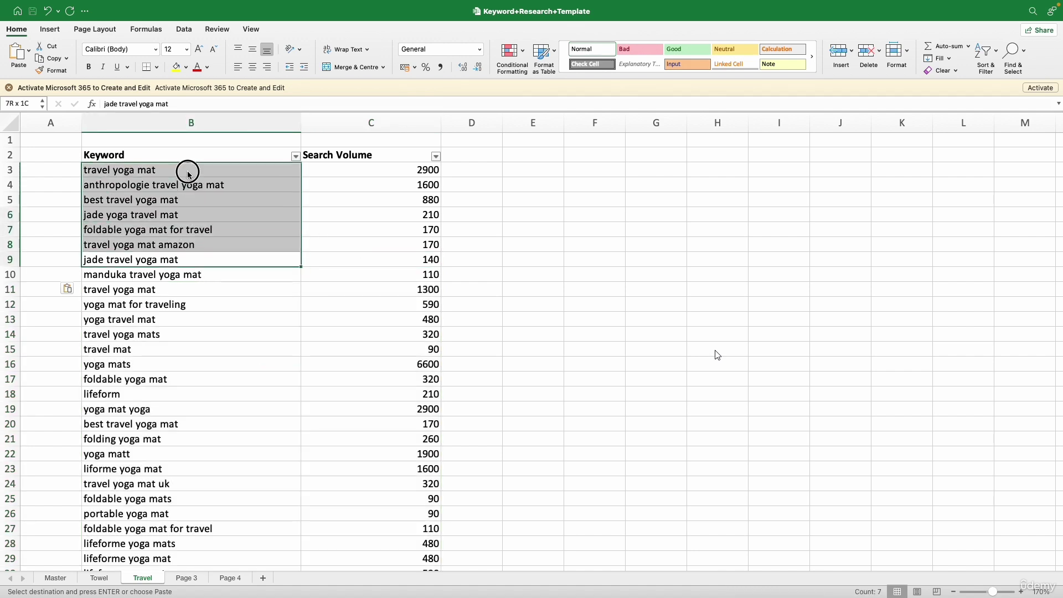
left_click_drag(135, 277, 135, 178)
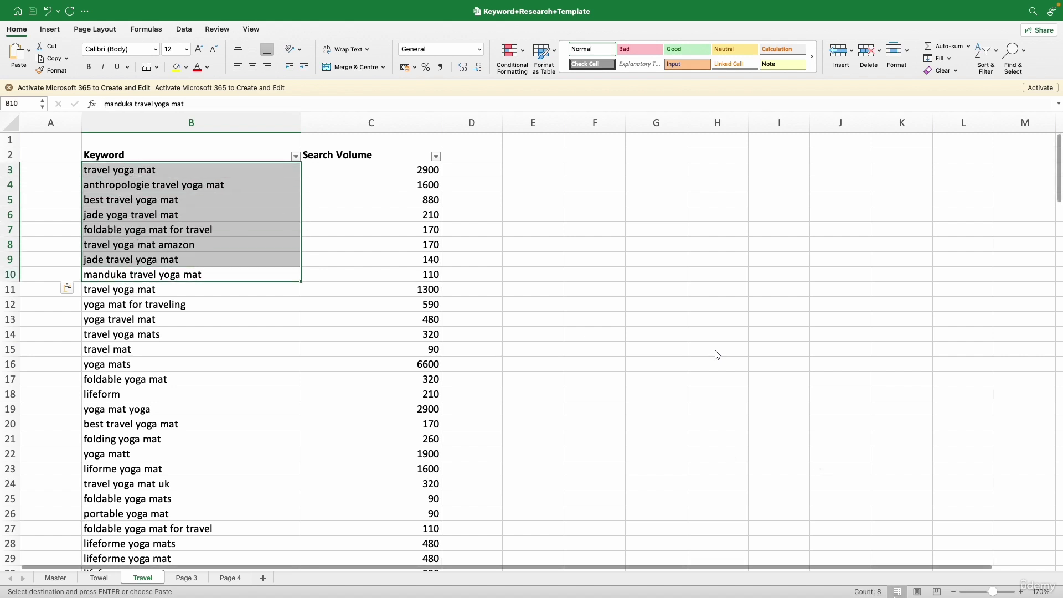
left_click(194, 123)
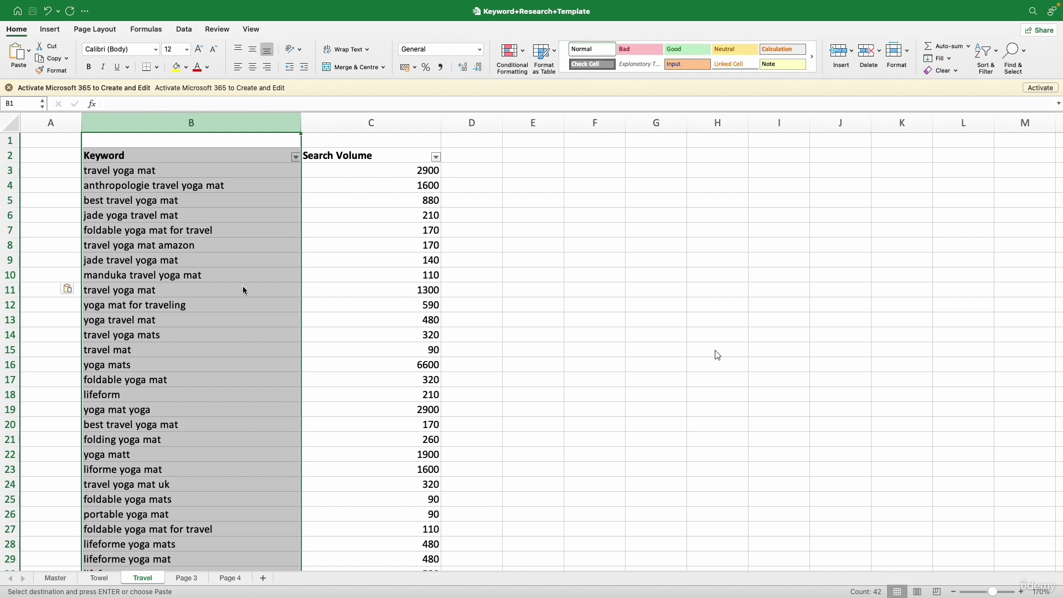
left_click(393, 261)
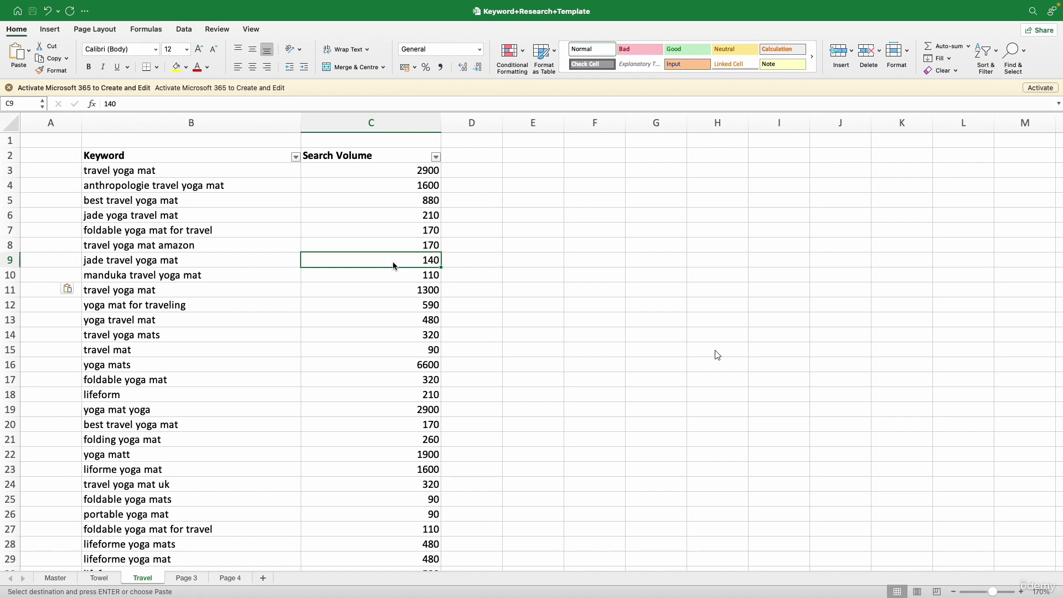
Step: Switch to the browser and copy the link address of Yogamatters' "Folding Yoga Mats for Travel" result from the Google results
key("ctrl+Right")
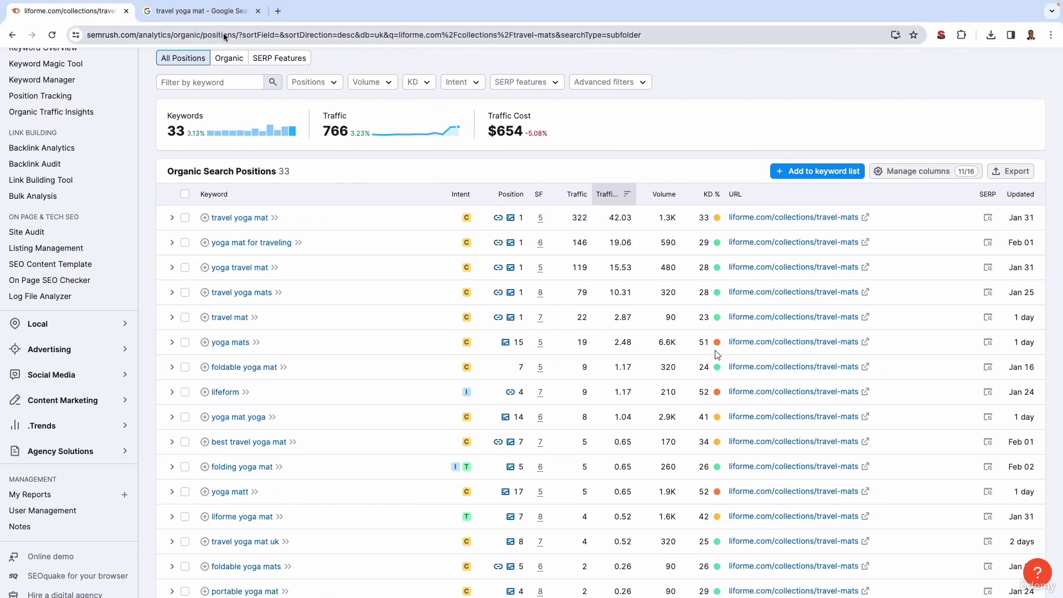
left_click(224, 16)
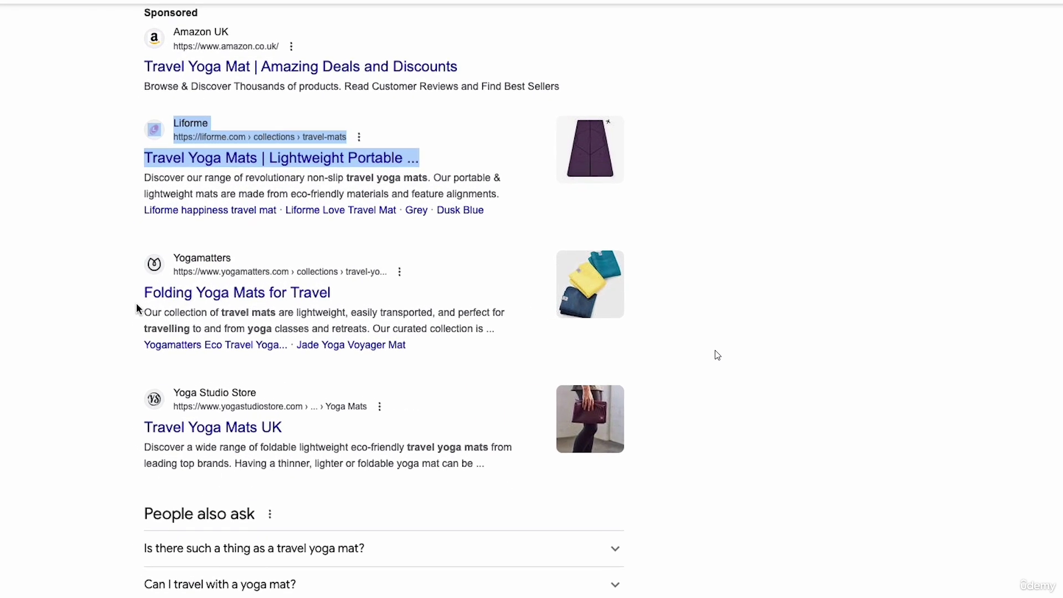
right_click(165, 293)
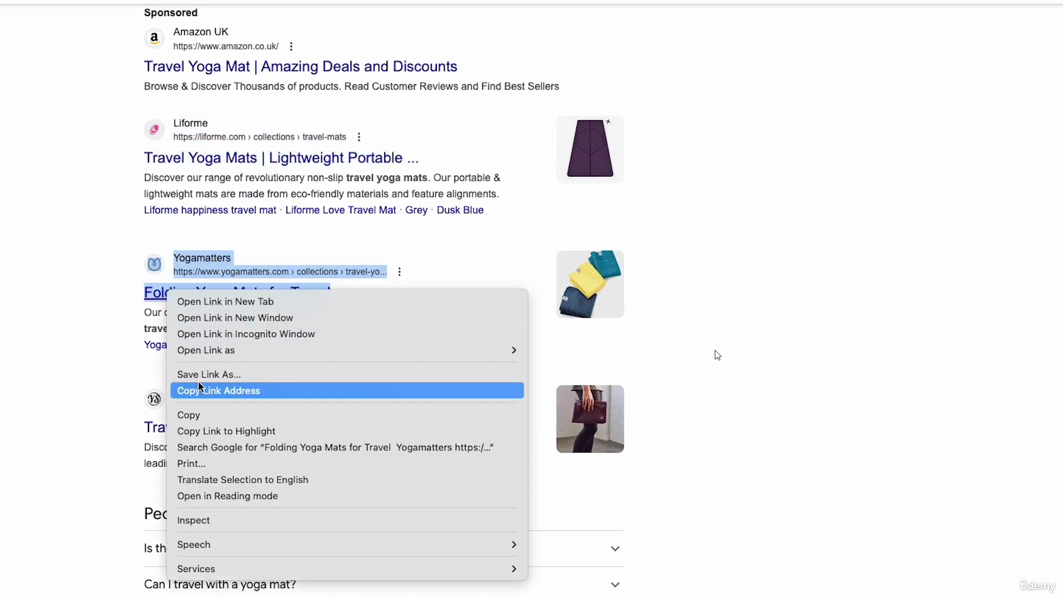
left_click(200, 389)
Step: Look up the copied yogamatters.com/collections/travel-yoga-mats address as a subfolder in Semrush Organic Research
left_click(71, 11)
scroll(243, 154, "up", 4)
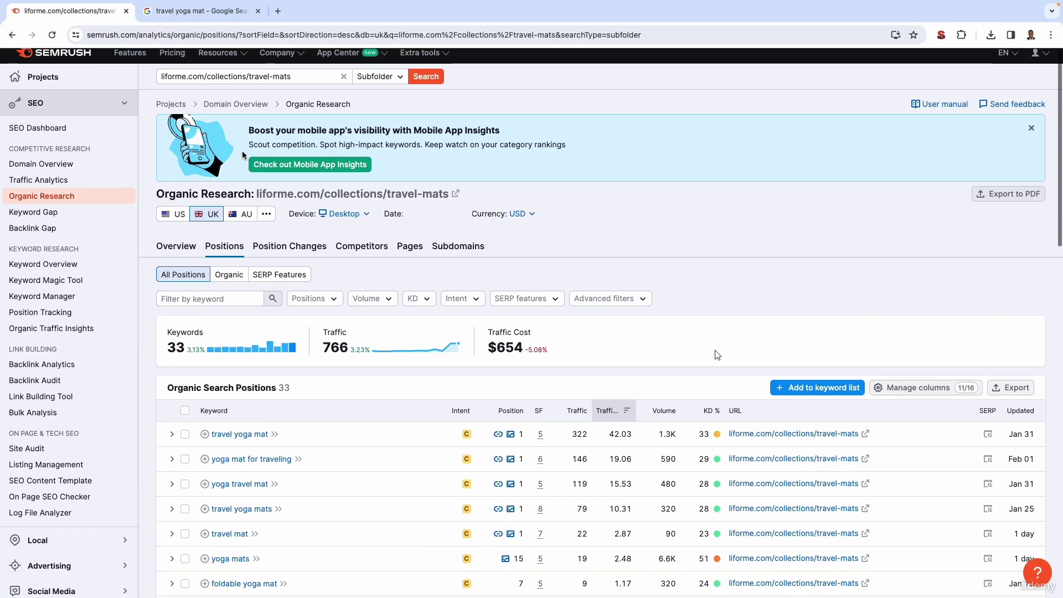
left_click(230, 83)
key("ctrl+v")
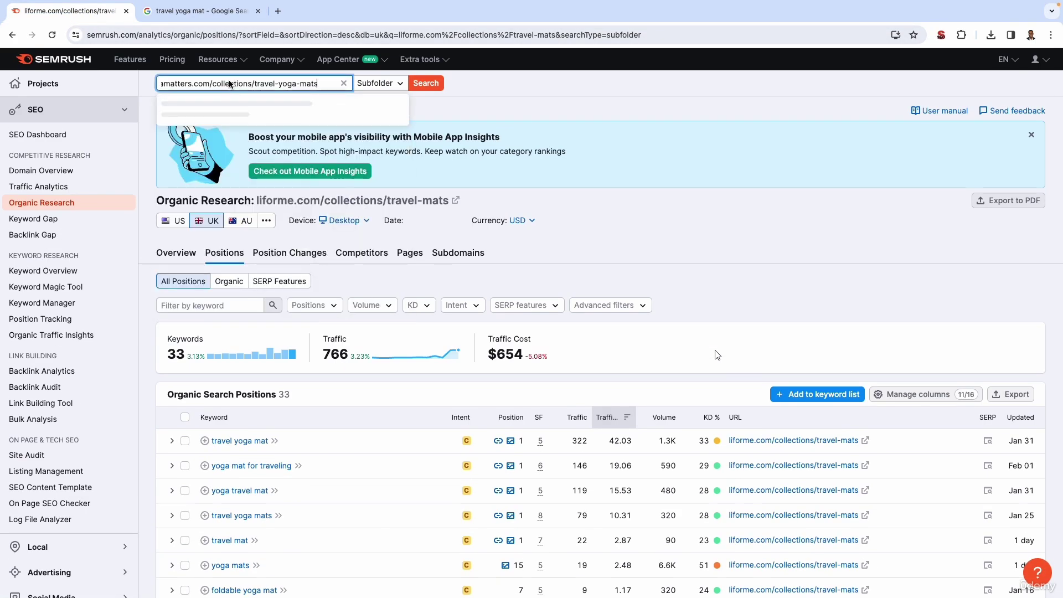
key("Return")
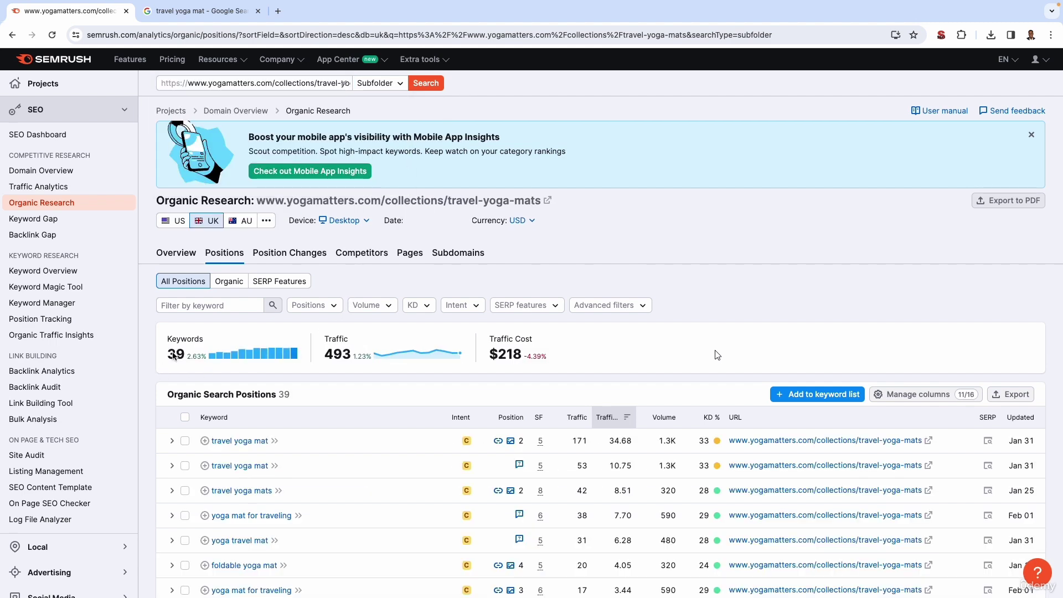
Step: Export all of the Yogamatters page's organic search positions in Excel format and open the exported workbook
scroll(172, 354, "down", 3)
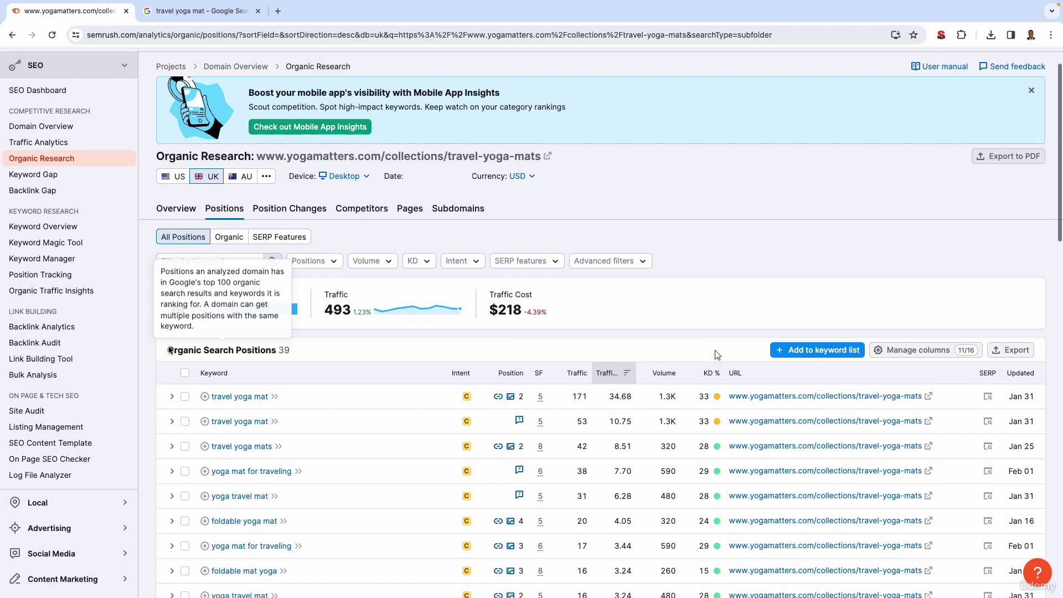
scroll(302, 382, "down", 2)
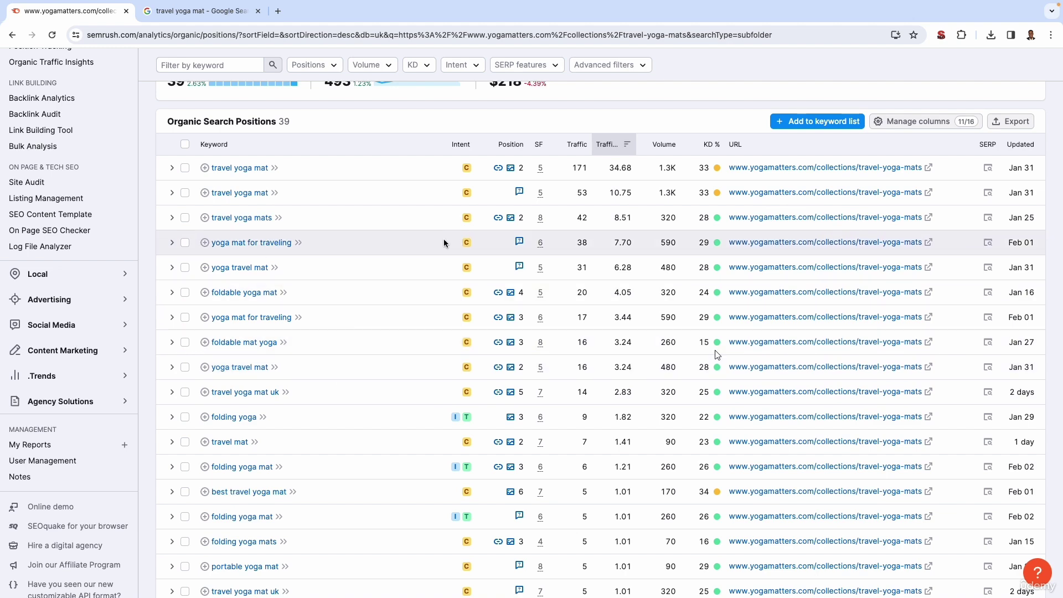
left_click(999, 124)
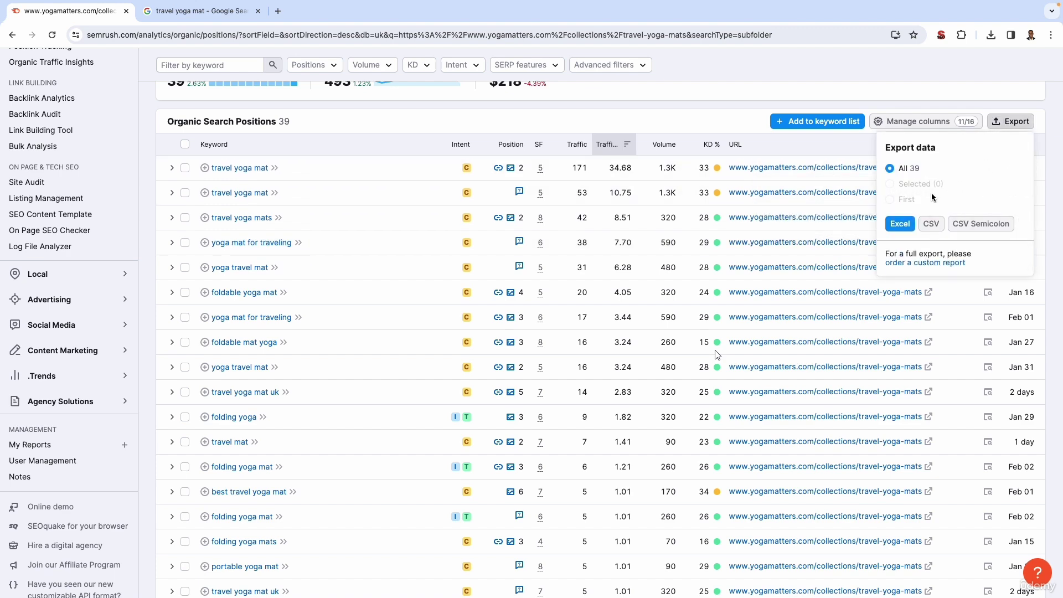
left_click(901, 217)
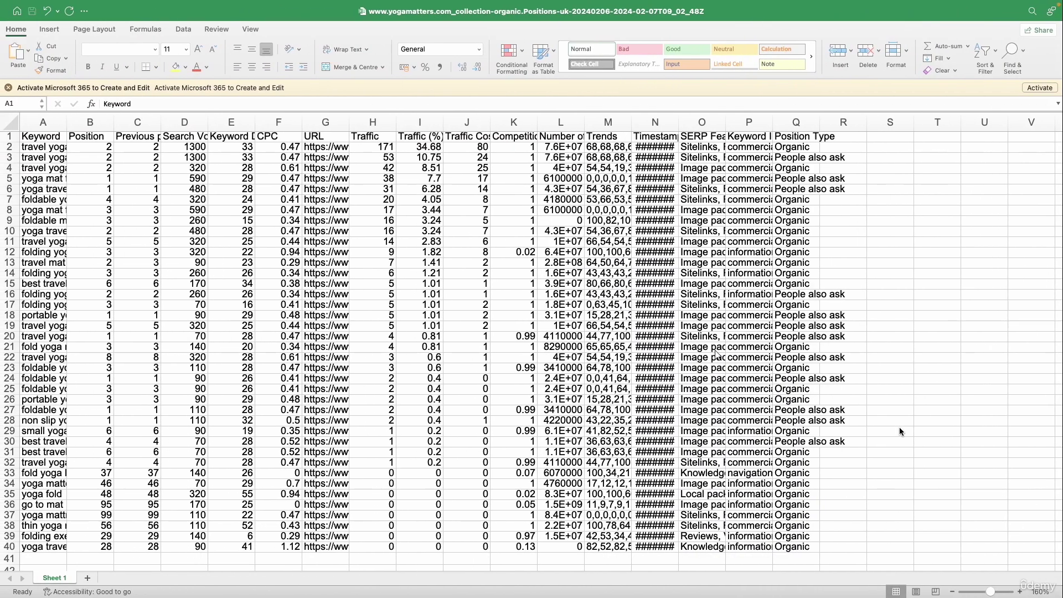
Step: Delete the Position and Previous position columns from the exported Yogamatters sheet
left_click(90, 122)
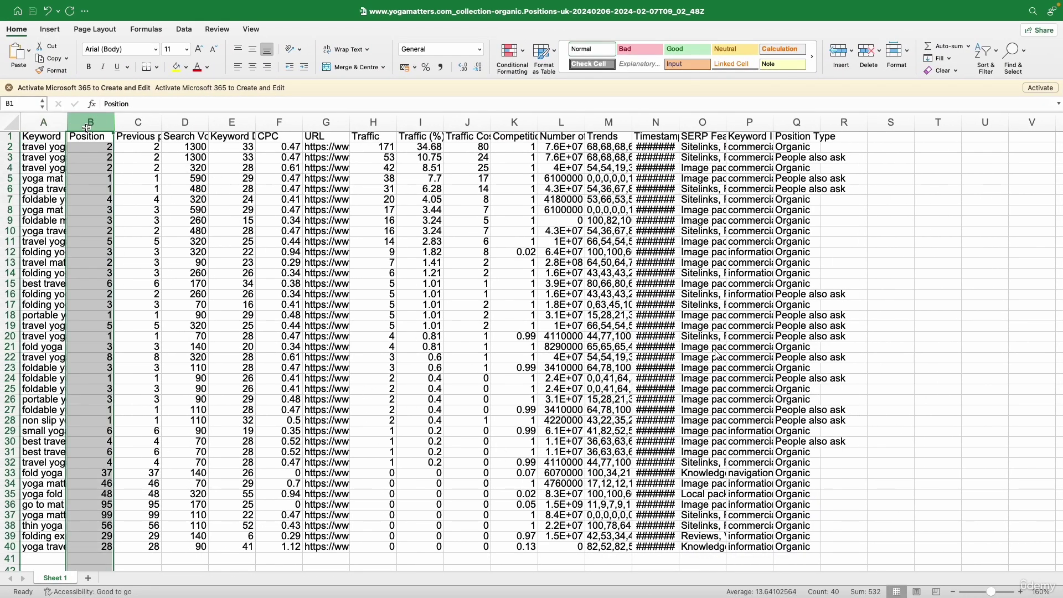
left_click(136, 122)
right_click(136, 124)
left_click(94, 121)
left_click(90, 121, "shift")
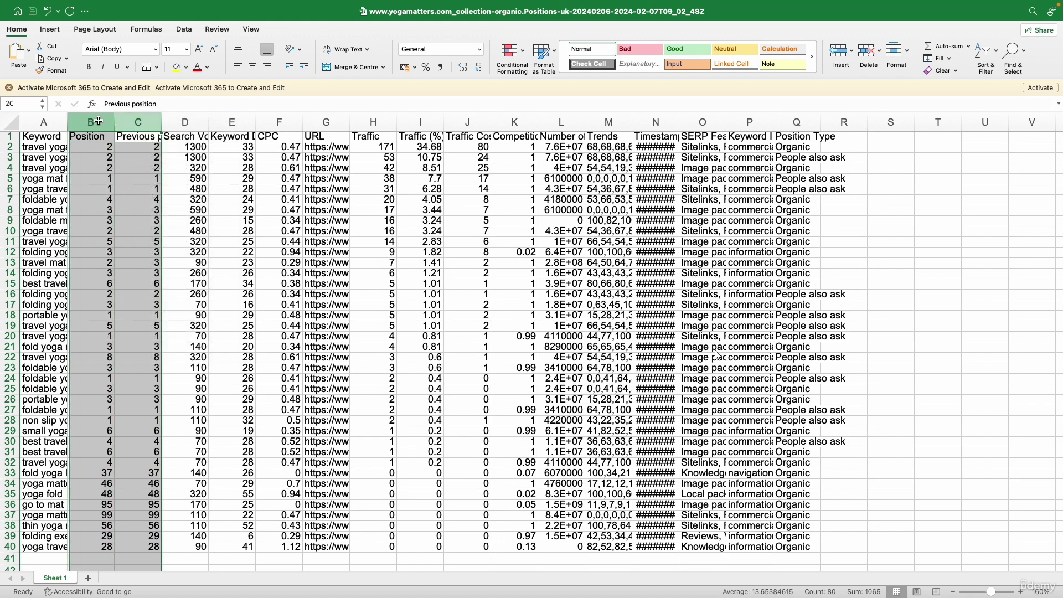
right_click(98, 123)
left_click(118, 196)
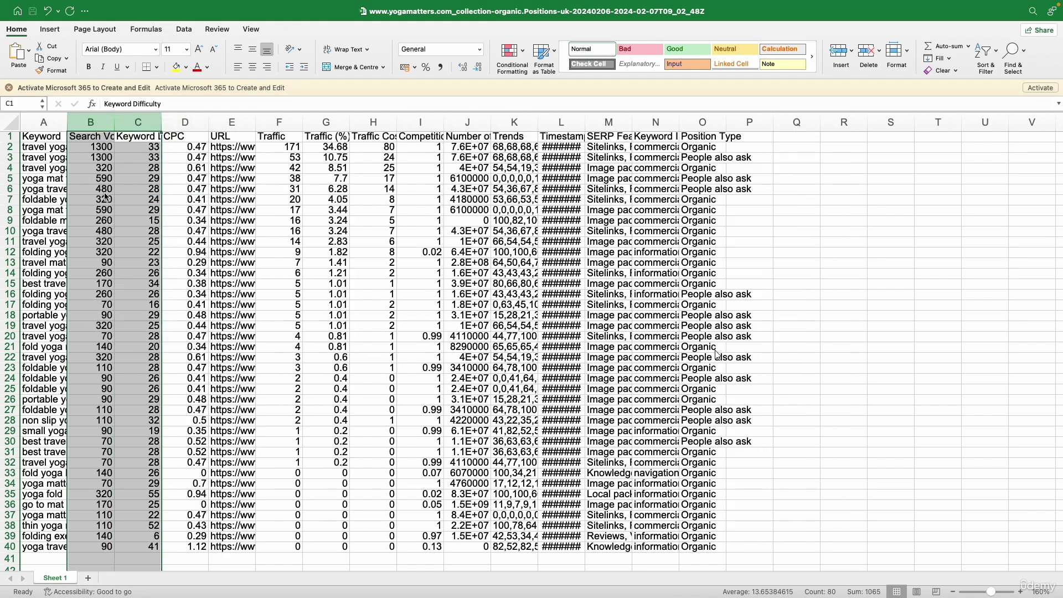
Step: Delete every column from Keyword Difficulty through Position Type, leaving only Keyword and Search Volume
left_click(138, 122)
left_click(743, 122, "shift")
right_click(742, 121)
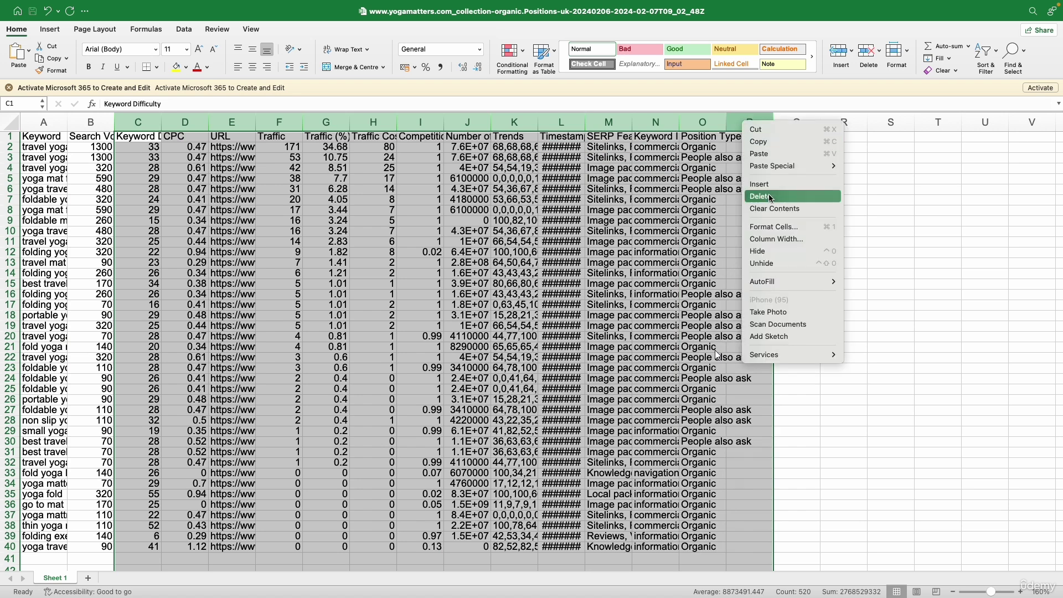
left_click(763, 193)
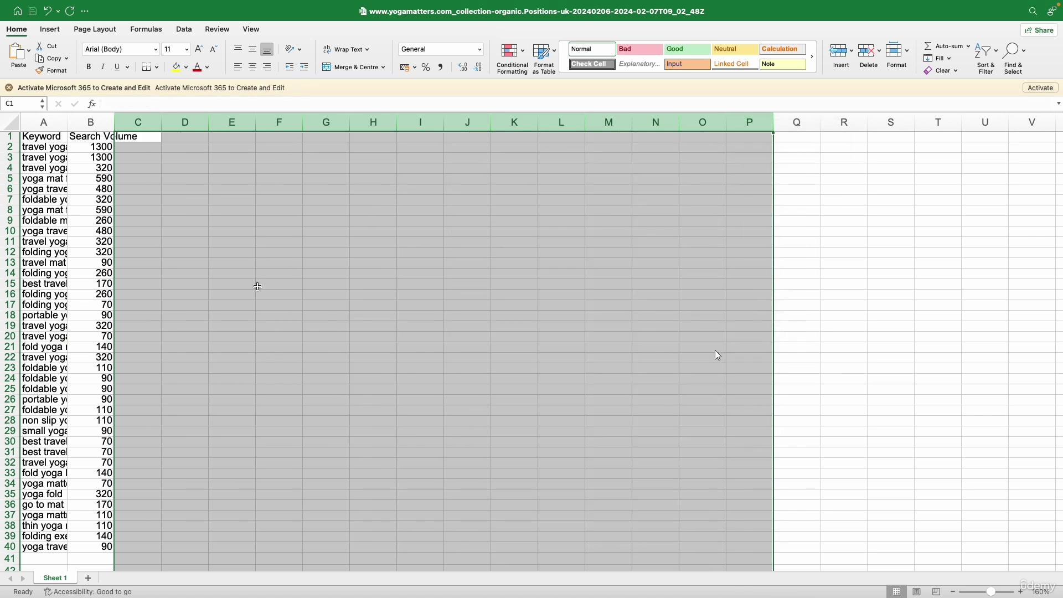
Step: Copy the keyword and search volume rows without headers, from A2 to B40, and switch to the Keyword+Research+Template workbook
left_click_drag(49, 147, 92, 547)
key("ctrl+c")
key("ctrl+Right")
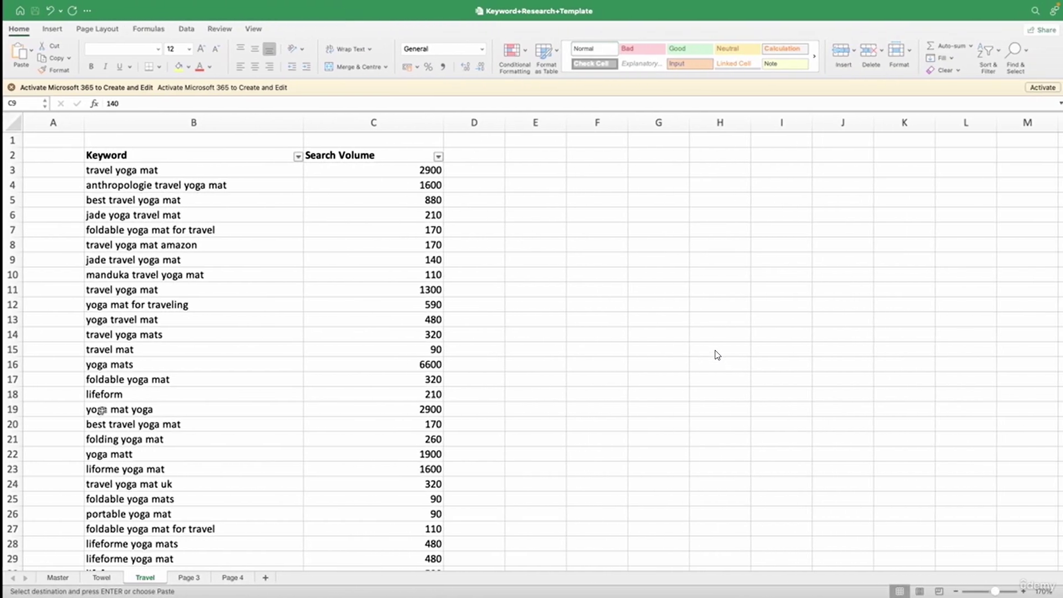
Step: Paste the Yogamatters keywords and volumes below the last entry of the Travel sheet, starting at B44
scroll(127, 391, "down", 2)
scroll(127, 391, "down", 8)
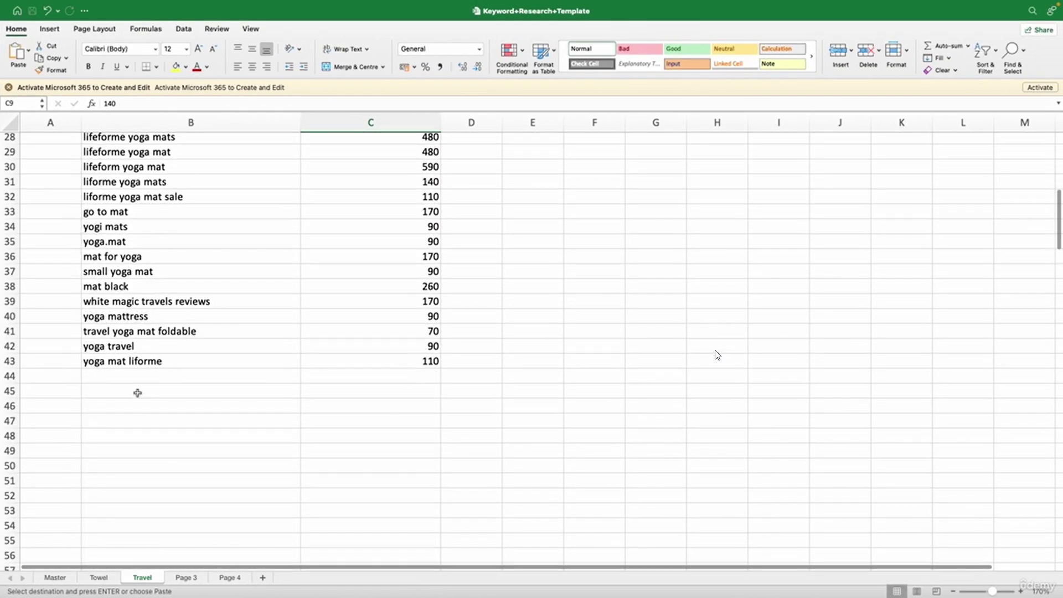
left_click(136, 376)
key("cmd+v")
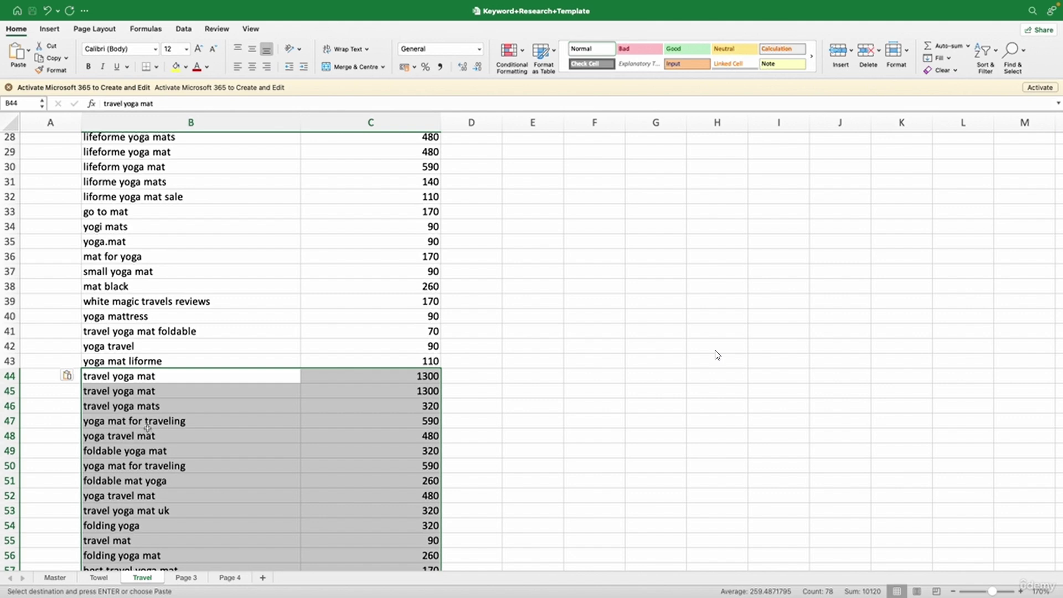
left_click(287, 228)
Step: Return to the Google results for travel yoga mat and examine the competing pages listed below the related questions
key("ctrl+Left")
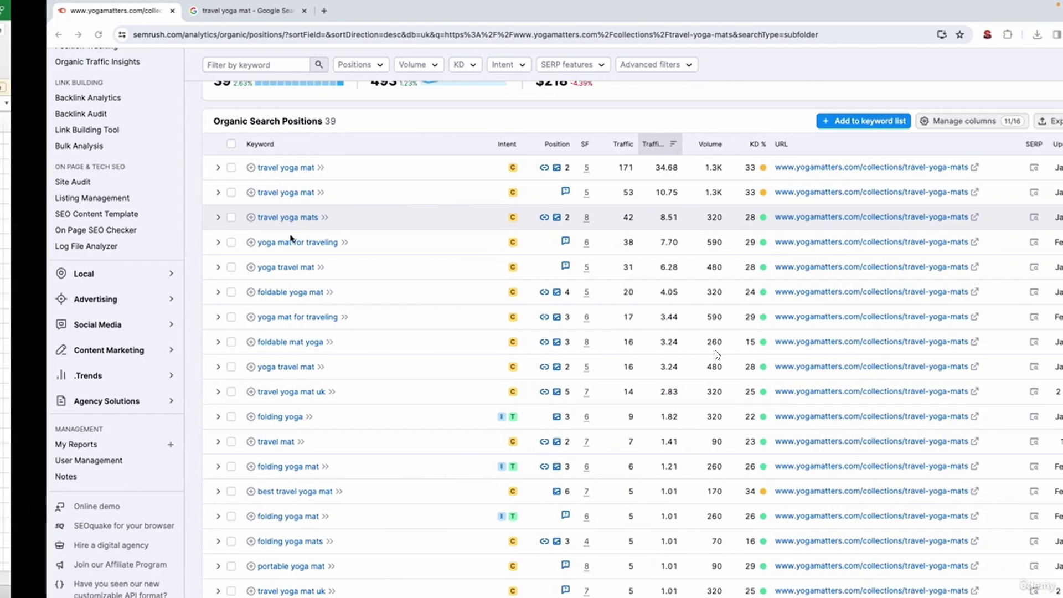
left_click(193, 11)
scroll(257, 271, "down", 3)
scroll(243, 333, "down", 4)
scroll(224, 441, "down", 1)
scroll(225, 441, "down", 1)
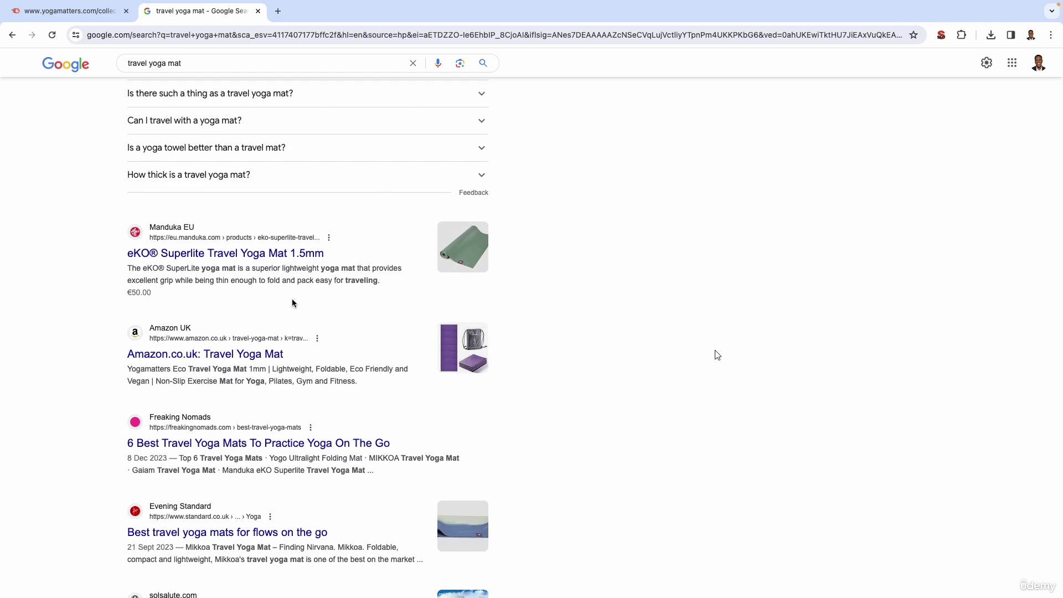
Step: Go back to the template workbook and delete rows 28 to 32 of the Travel sheet, from "lifeforme yoga mats" to "liforme yoga mat sale"
key("ctrl+Left")
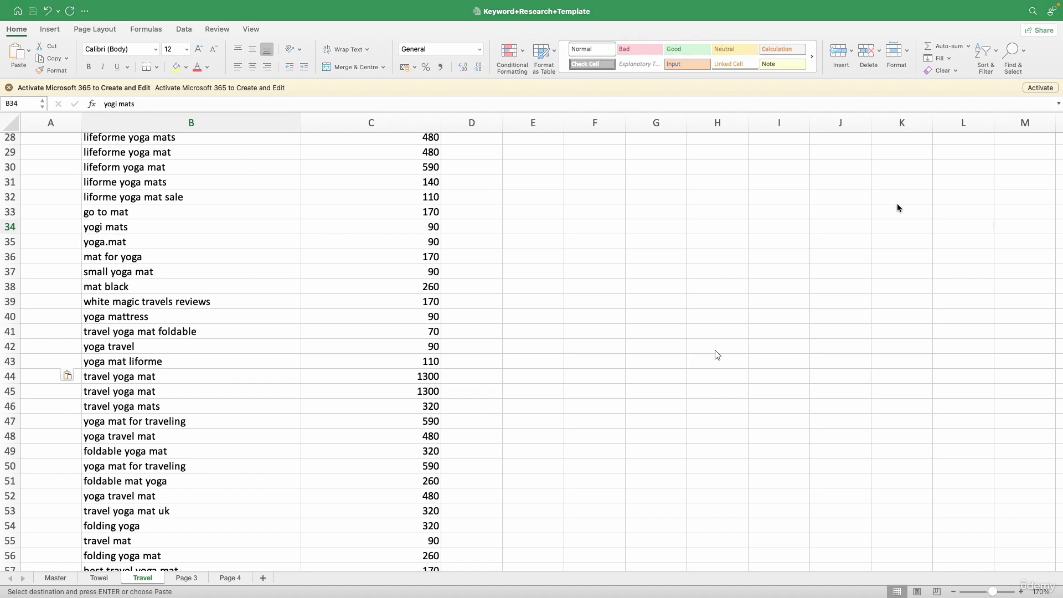
scroll(263, 237, "up", 5)
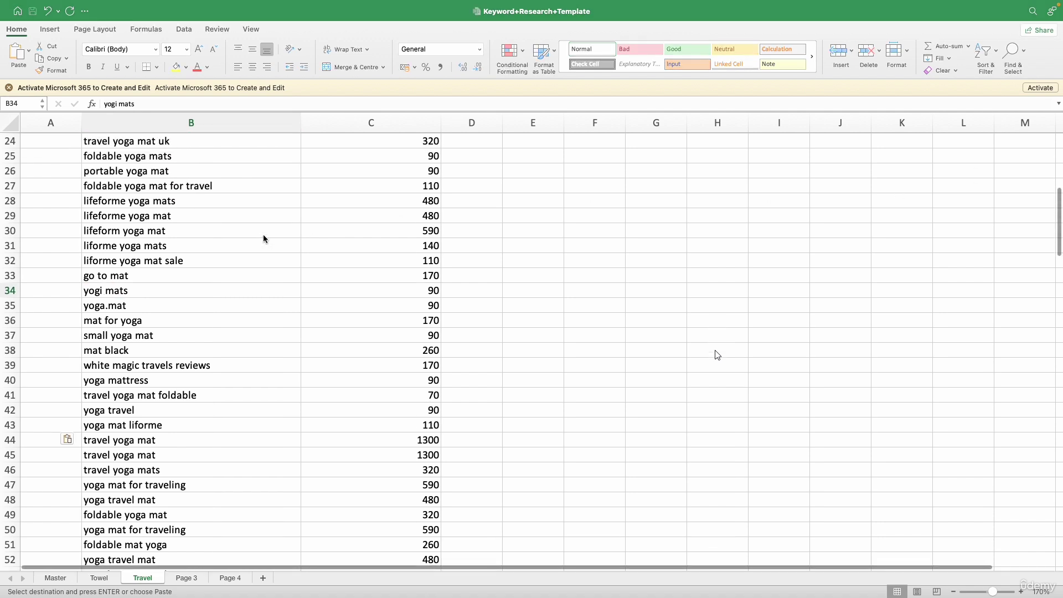
left_click(6, 210)
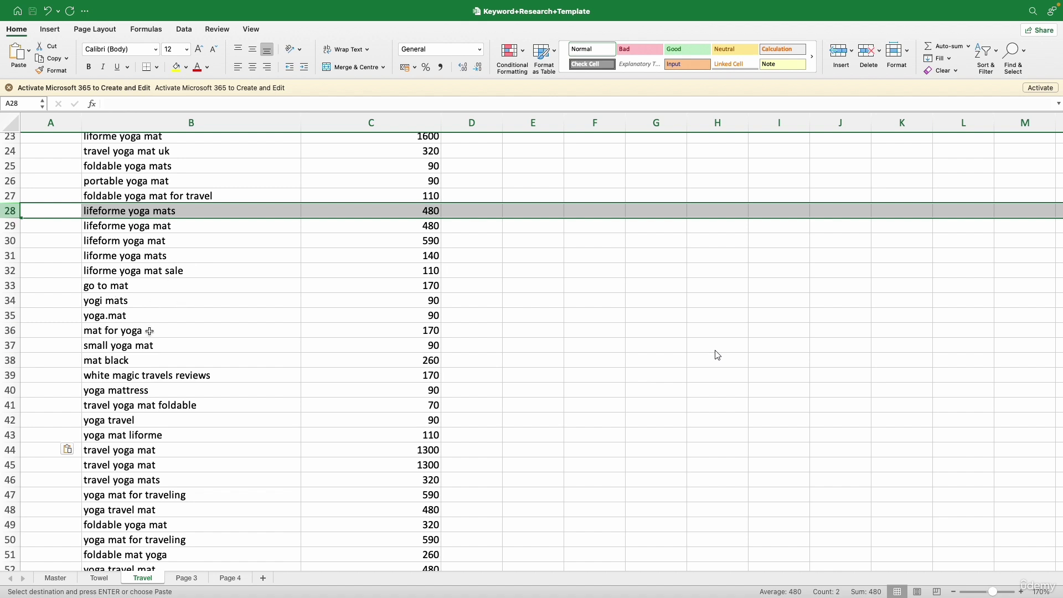
left_click(10, 270, "shift")
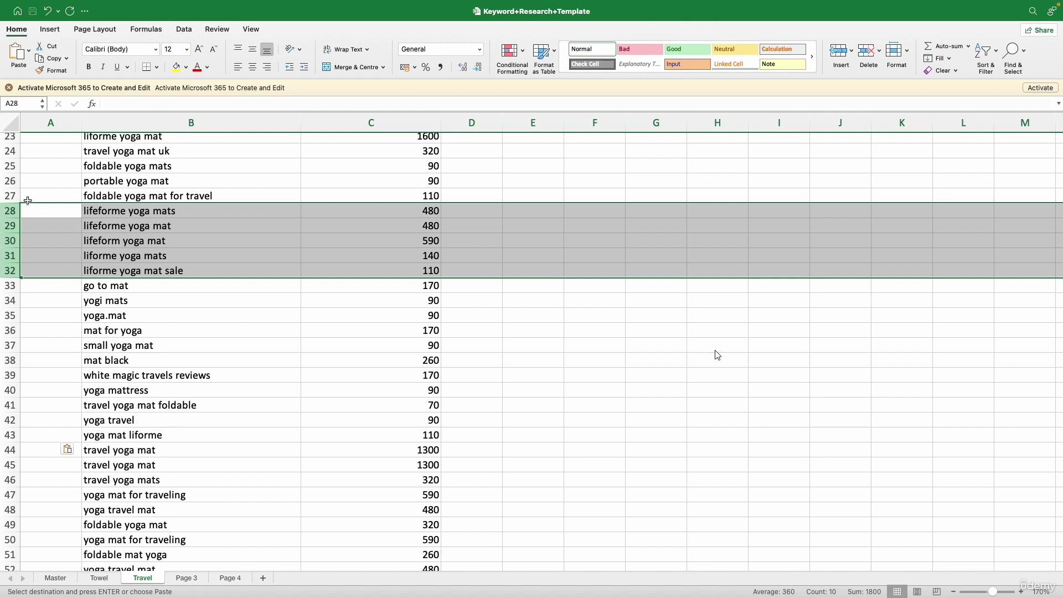
right_click(12, 212)
left_click(50, 285)
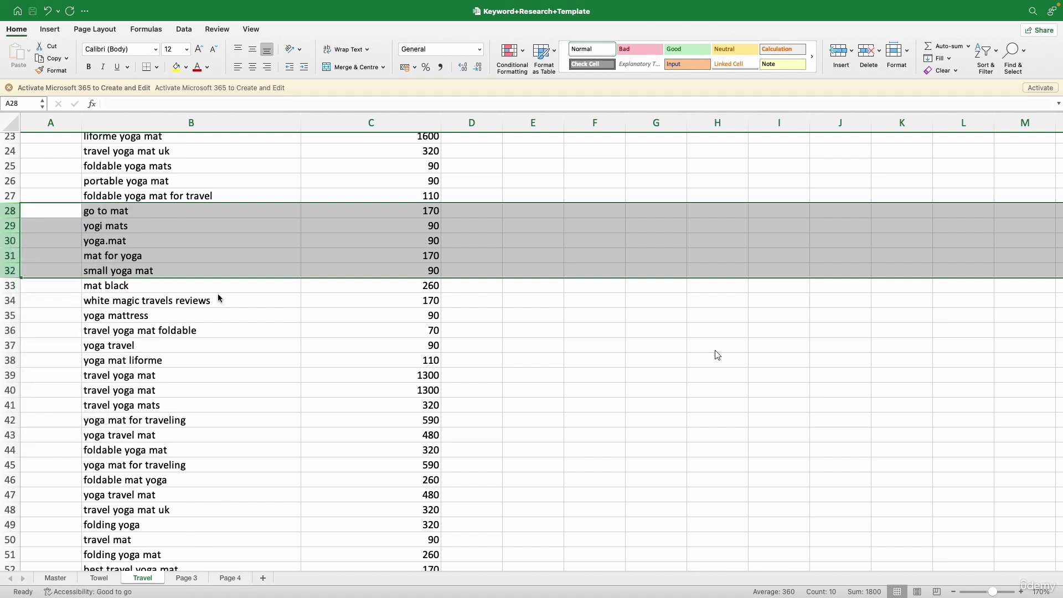
Step: Delete row 23 containing the branded keyword "liforme yoga mat" from the Travel sheet
scroll(219, 292, "up", 5)
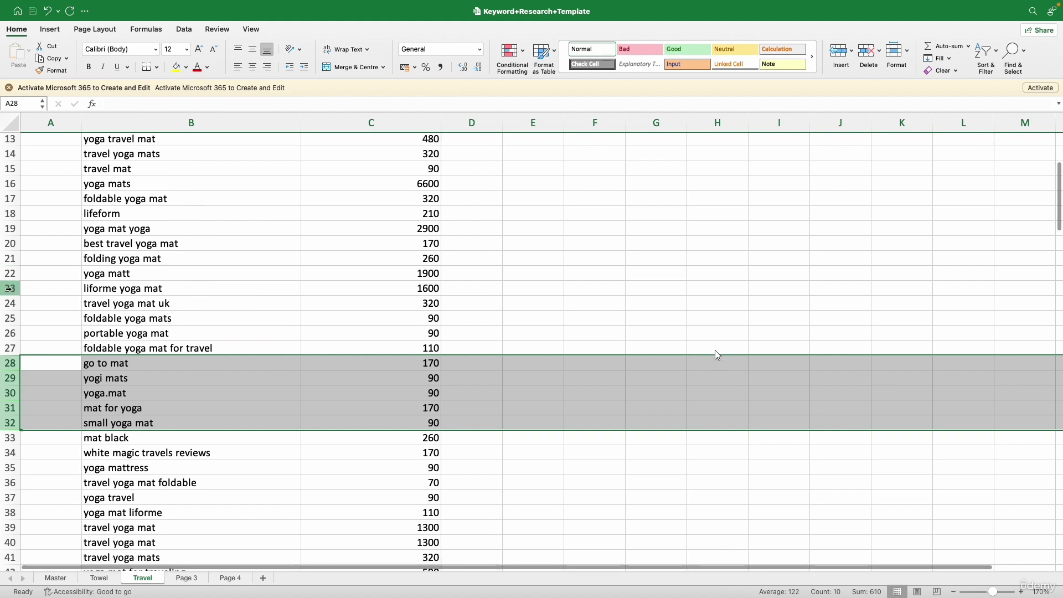
left_click(10, 288)
right_click(10, 289)
left_click(58, 364)
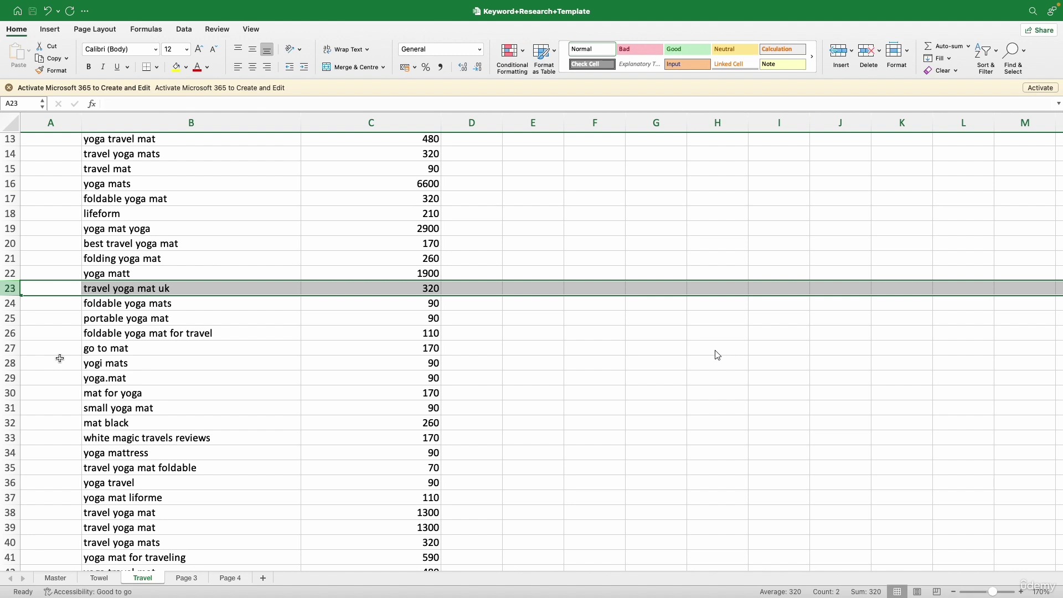
scroll(399, 214, "up", 6)
left_click(408, 206)
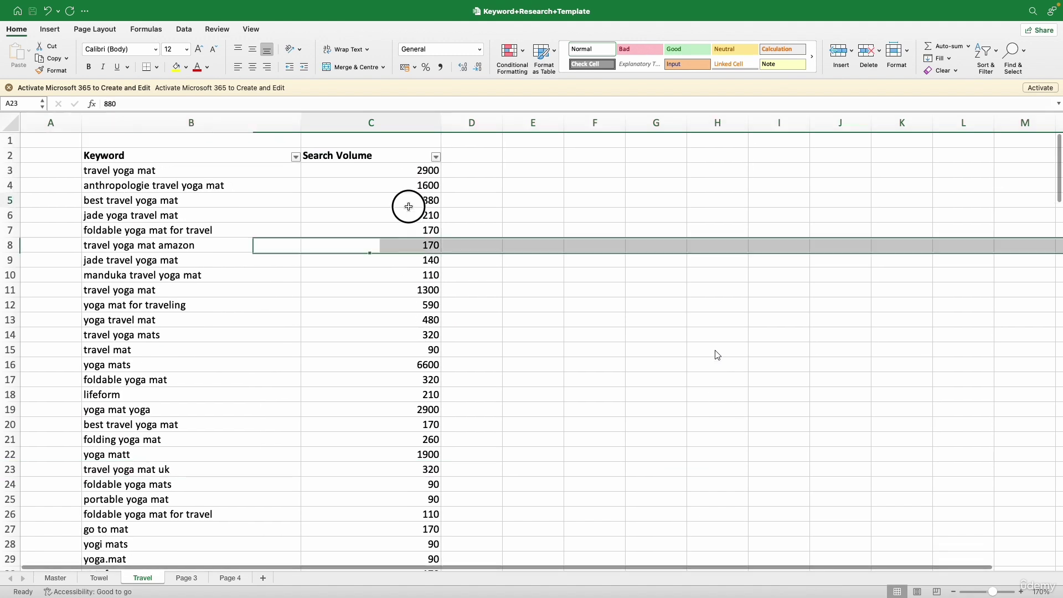